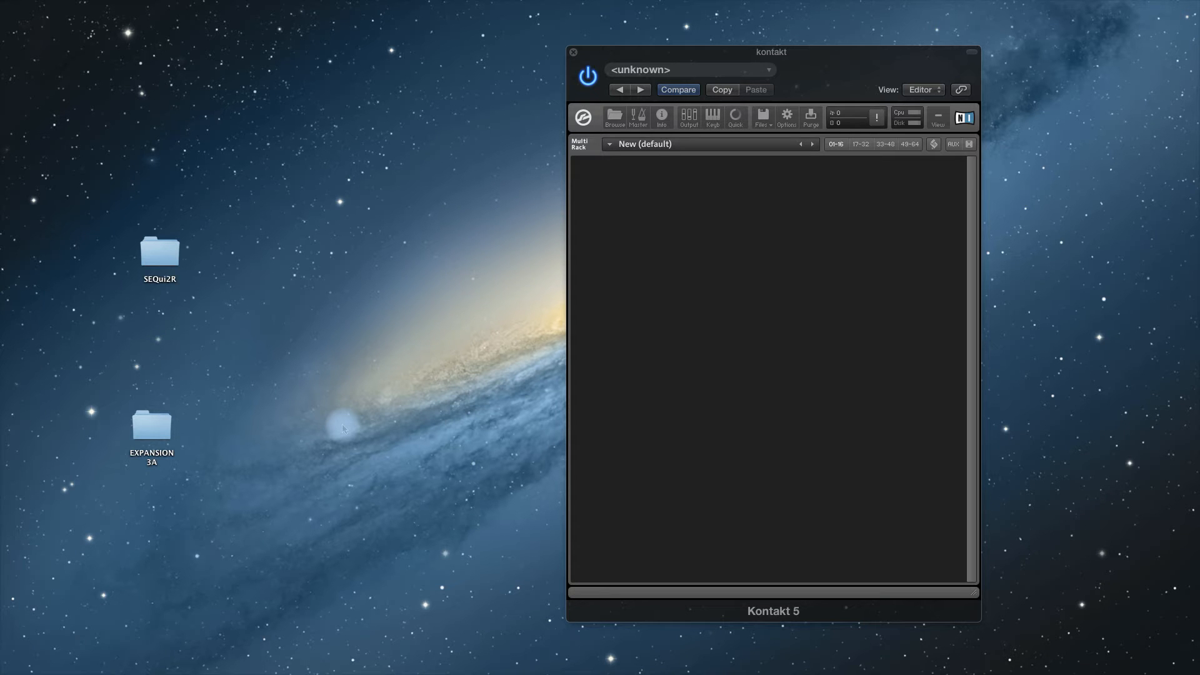
- Open the SEQui2R folder on the desktop and load SEQui2R.nki from it into the empty Kontakt rack
{"action": "left_click", "coordinate": [166, 260]}
{"action": "double_click", "coordinate": [166, 260]}
{"action": "left_click_drag", "start_coordinate": [270, 244], "coordinate": [333, 125]}
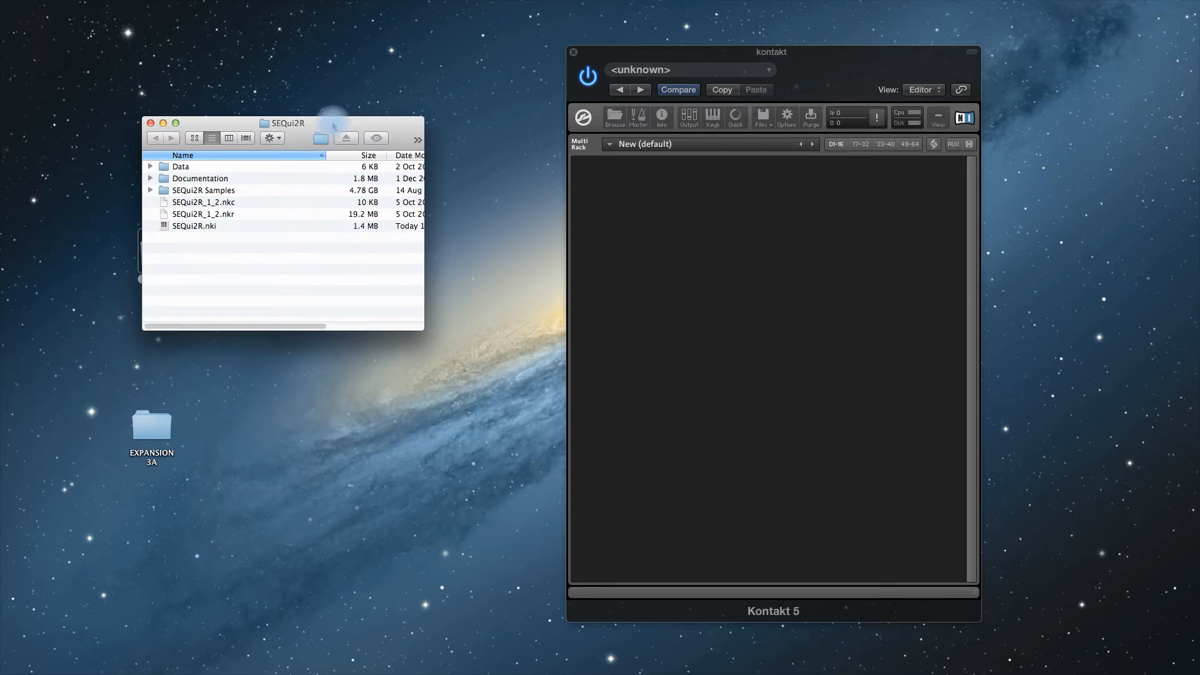
{"action": "left_click_drag", "start_coordinate": [197, 228], "coordinate": [658, 302]}
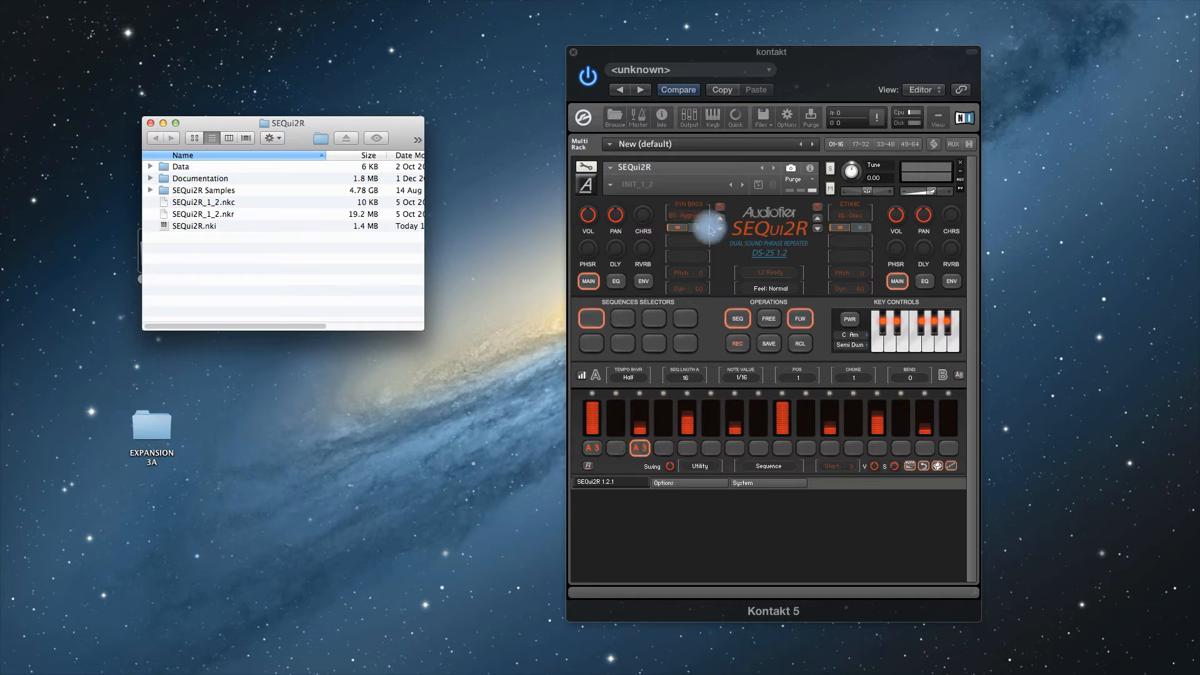
- Load the Col Legno Vlns+Vlas snapshot from the Organic category and check the instrument's global options for loaded expansions
{"action": "left_click", "coordinate": [610, 184]}
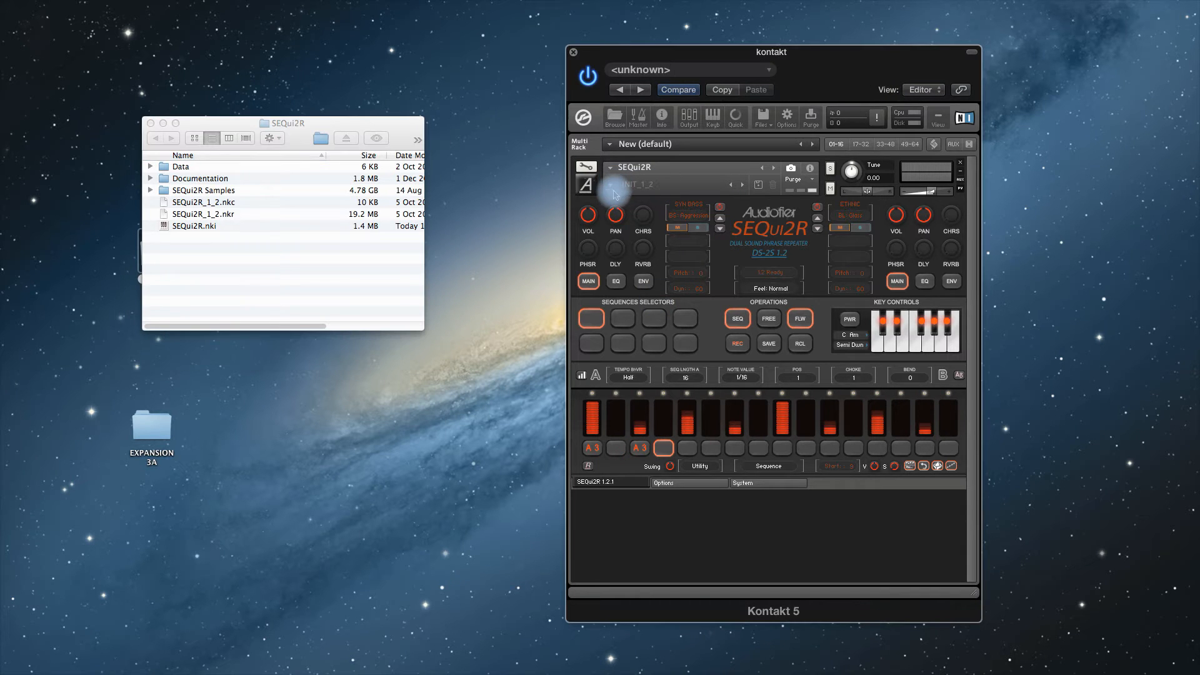
{"action": "left_click", "coordinate": [611, 183]}
{"action": "mouse_move", "coordinate": [619, 220]}
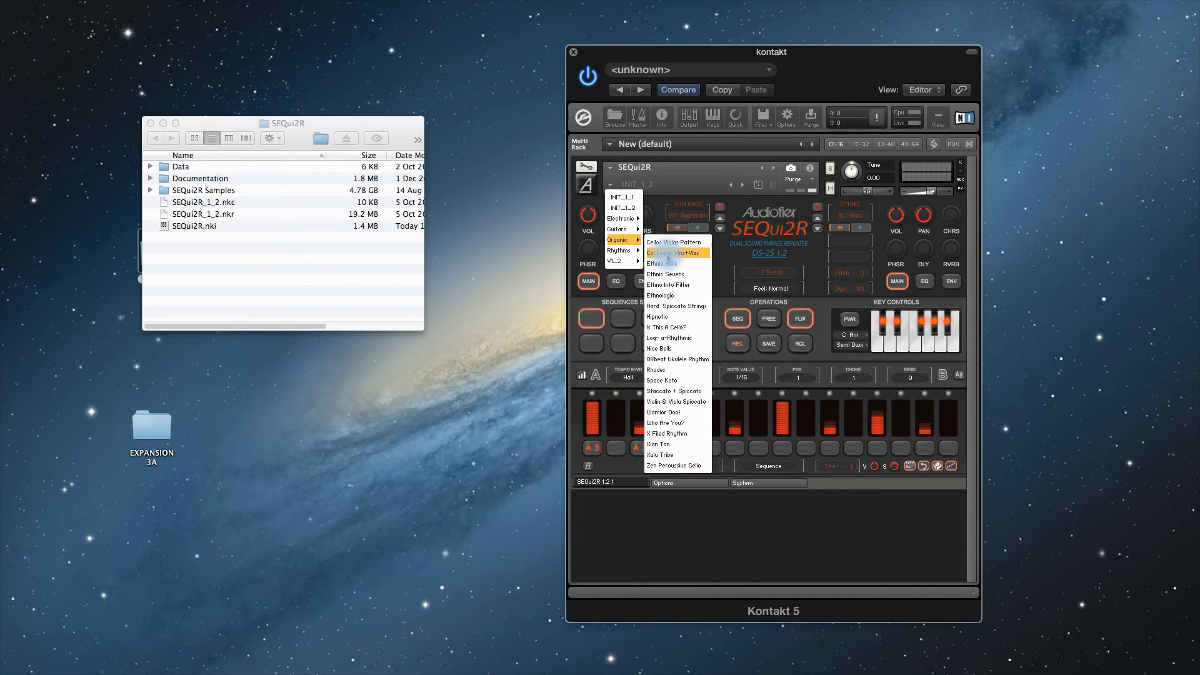
{"action": "left_click", "coordinate": [667, 253]}
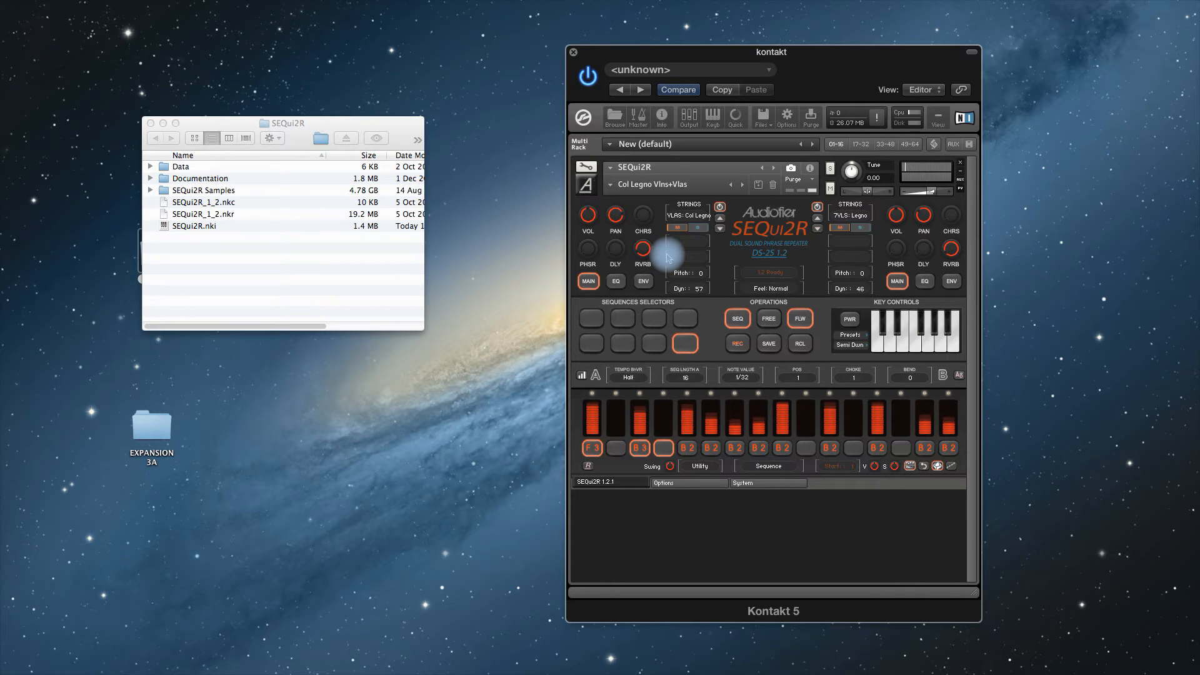
{"action": "left_click", "coordinate": [664, 483]}
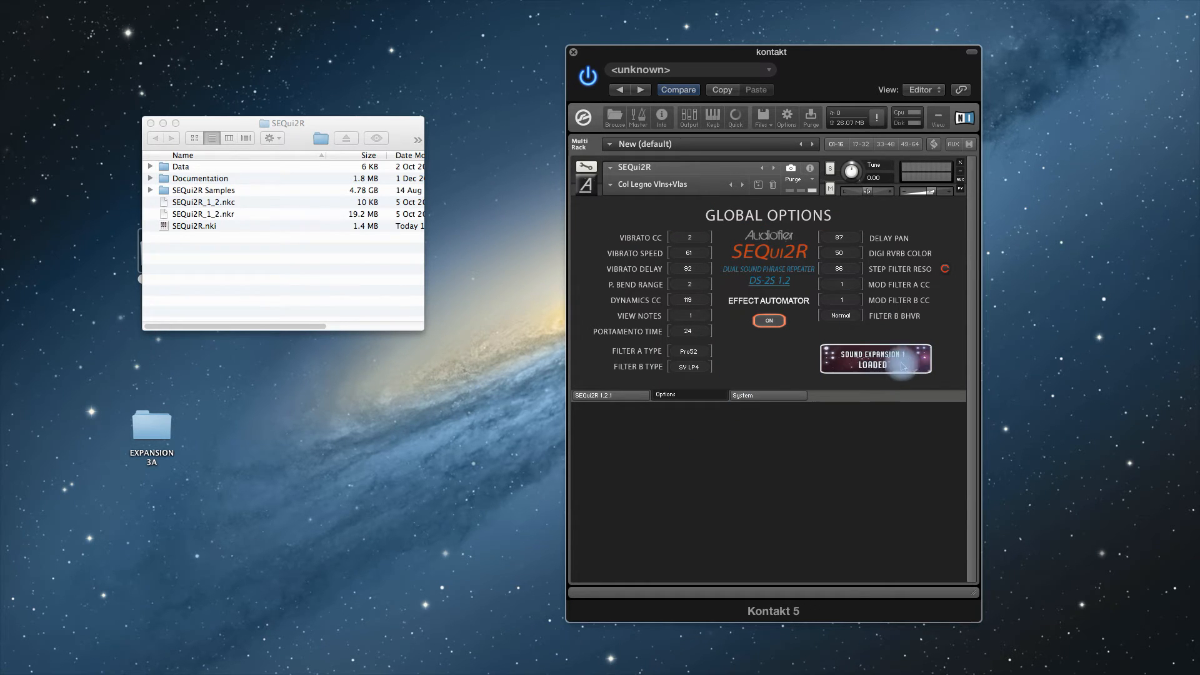
{"action": "left_click", "coordinate": [612, 397]}
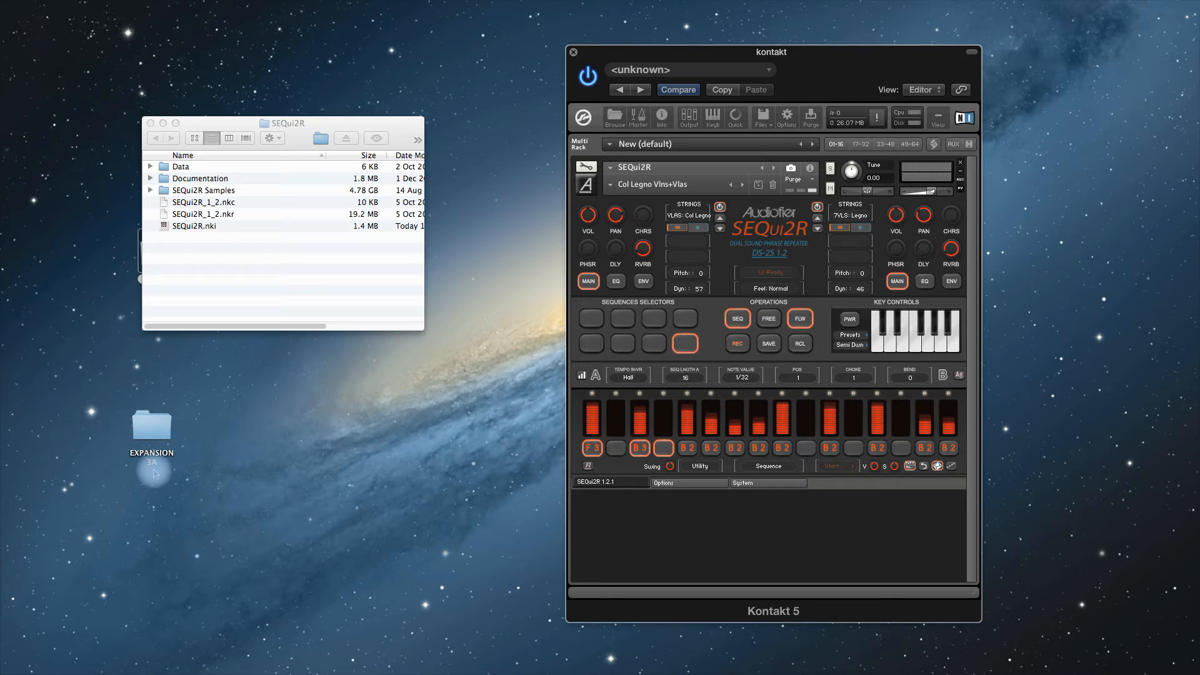
- Open the EXPANSION 3A folder and its SEQui2R subfolder, placing the enlarged window below the main SEQui2R folder
{"action": "left_click_drag", "start_coordinate": [155, 474], "coordinate": [165, 414]}
{"action": "left_click", "coordinate": [249, 452]}
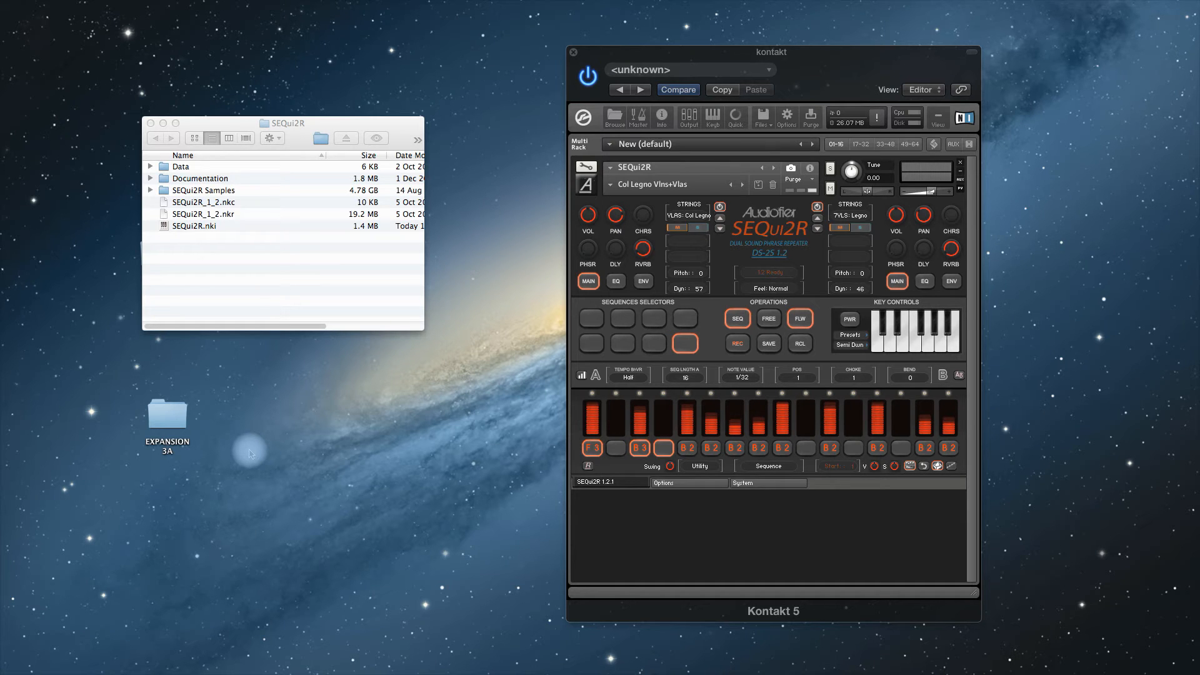
{"action": "left_click", "coordinate": [167, 414]}
{"action": "double_click", "coordinate": [167, 415]}
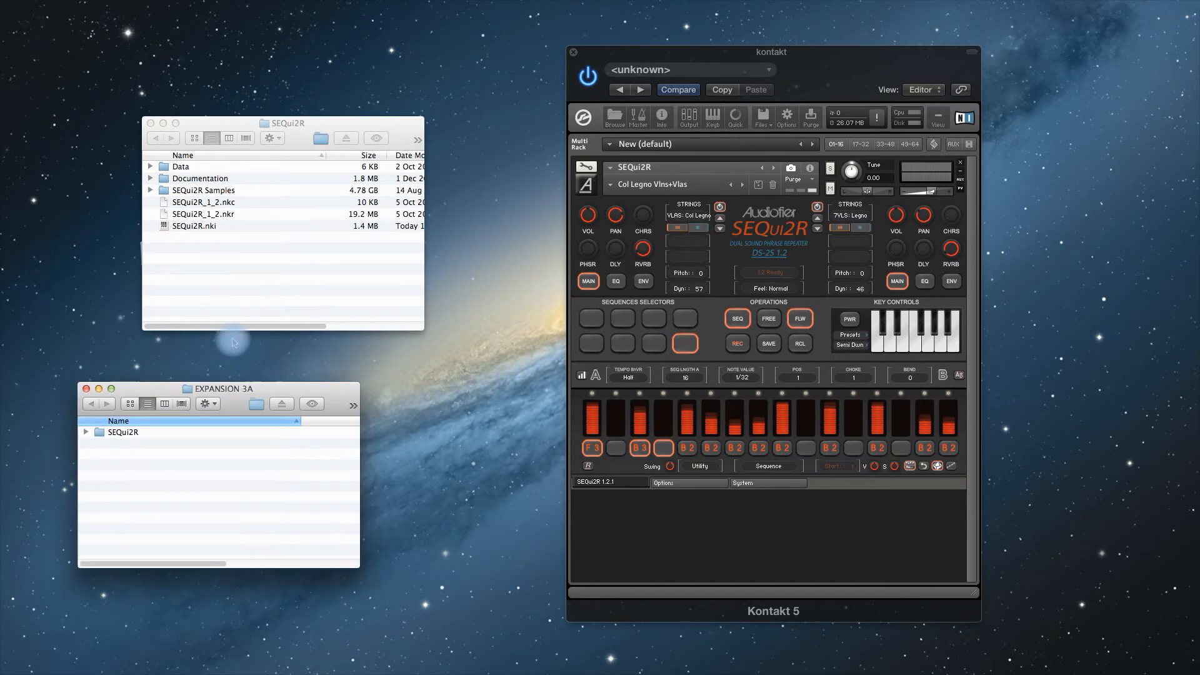
{"action": "left_click_drag", "start_coordinate": [236, 390], "coordinate": [277, 340]}
{"action": "left_click", "coordinate": [159, 385]}
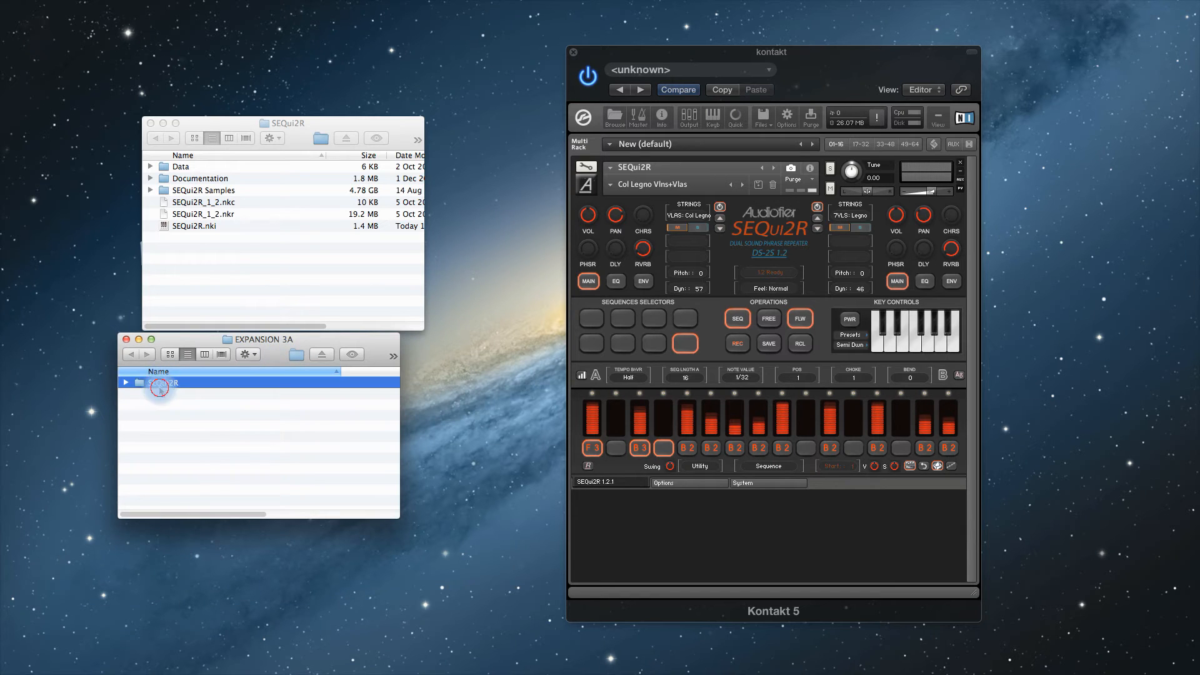
{"action": "double_click", "coordinate": [159, 386]}
{"action": "left_click_drag", "start_coordinate": [398, 516], "coordinate": [487, 597]}
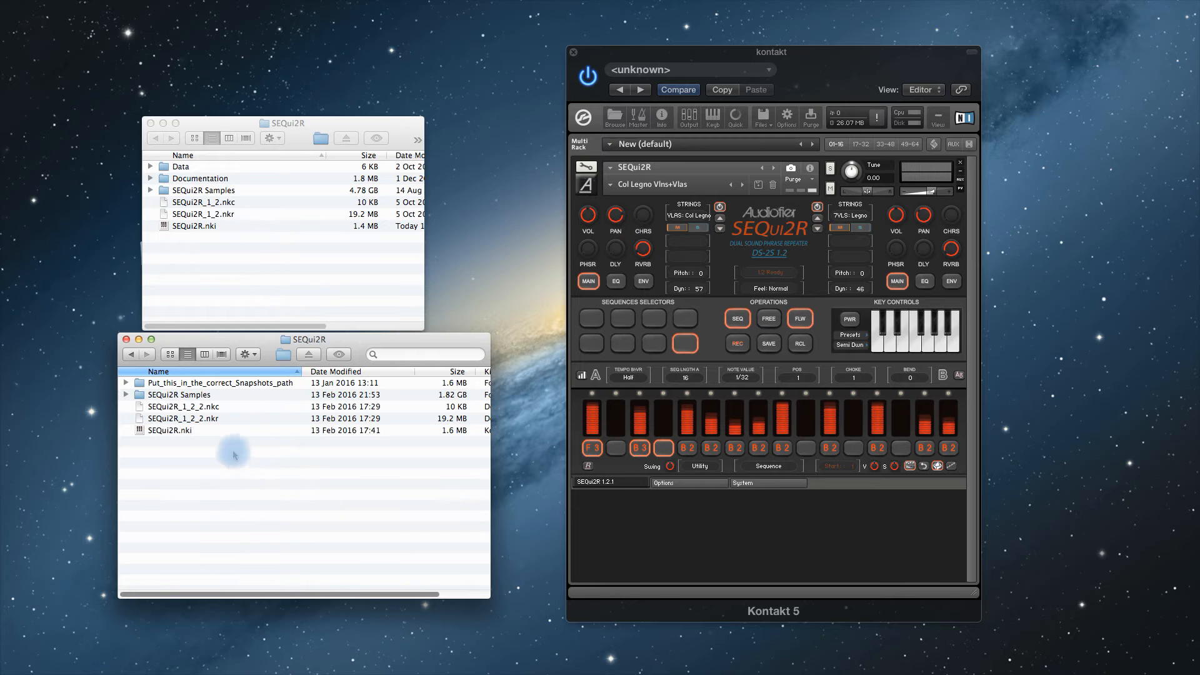
- Remove the loaded instrument from the rack and move SEQui2R_1_2_2.nkc, SEQui2R_1_2_2.nkr and SEQui2R.nki into the main SEQui2R folder, replacing the existing instrument file
{"action": "left_click", "coordinate": [963, 167]}
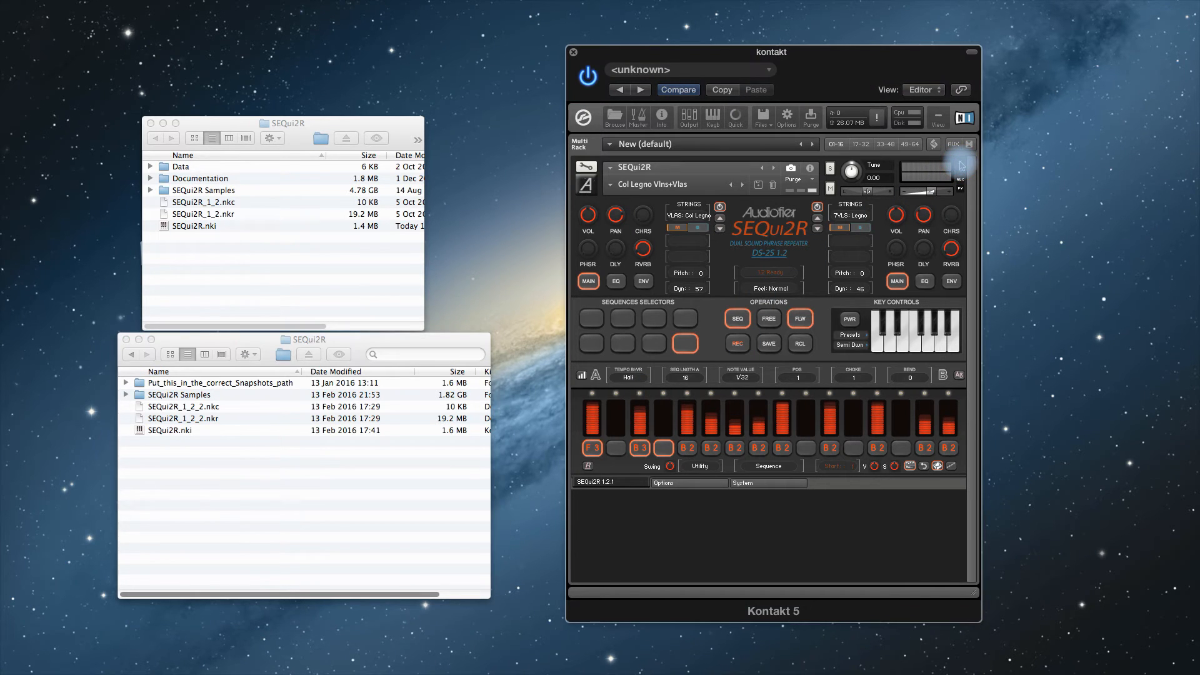
{"action": "left_click", "coordinate": [962, 166]}
{"action": "left_click", "coordinate": [171, 409]}
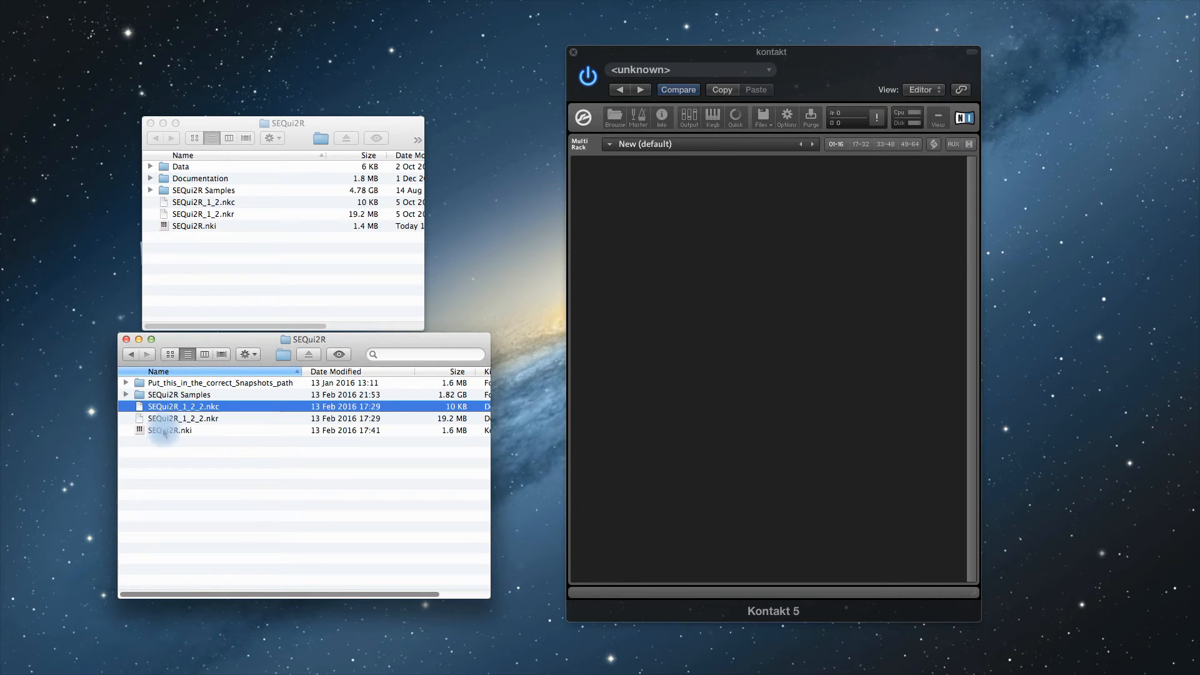
{"action": "left_click", "coordinate": [164, 431], "text": "shift"}
{"action": "left_click_drag", "start_coordinate": [164, 431], "coordinate": [215, 266]}
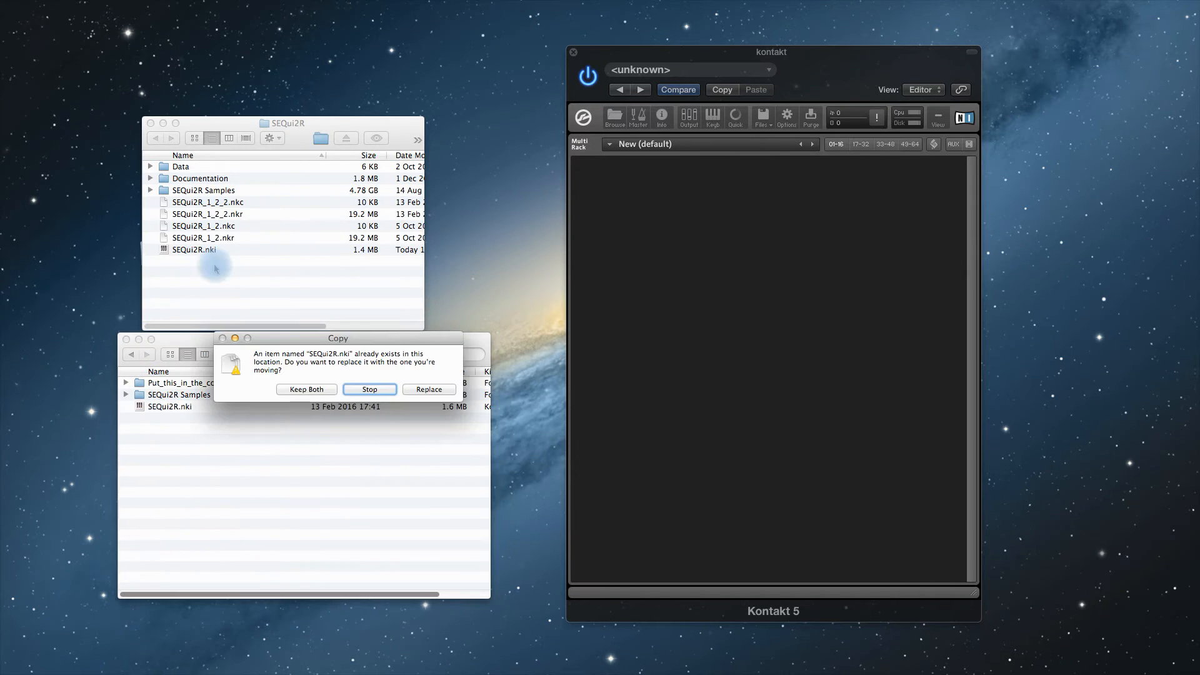
{"action": "left_click", "coordinate": [428, 389]}
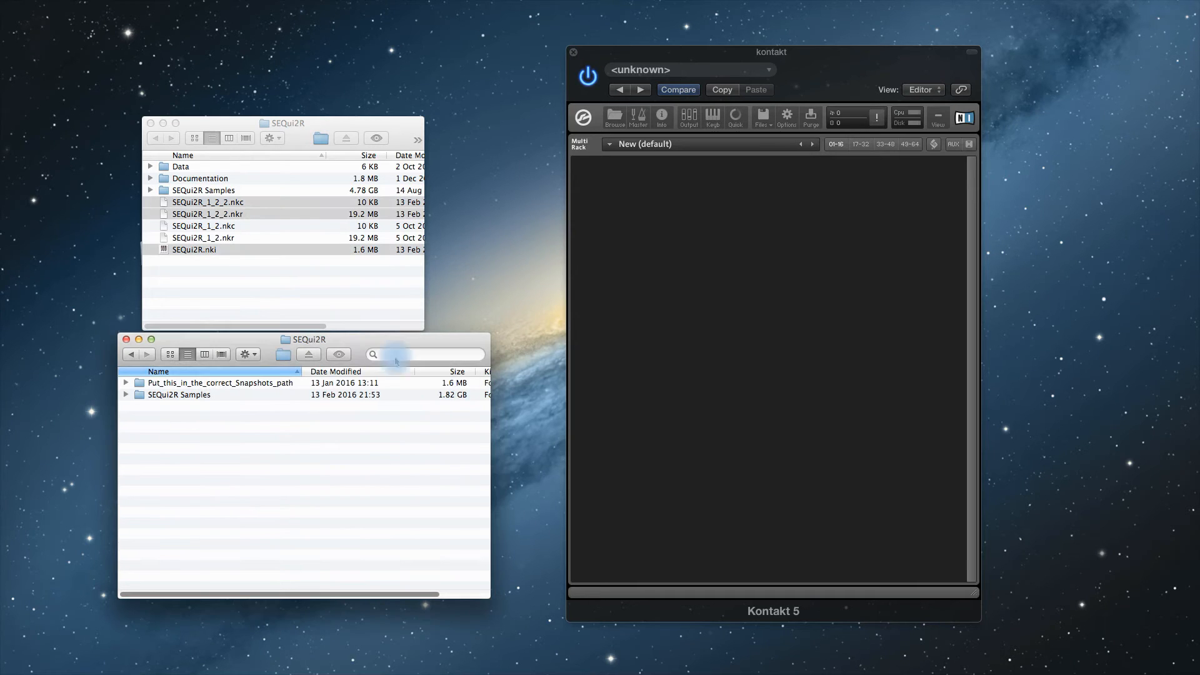
- Move all sample files from the expansion's SEQui2R Samples folder into the main SEQui2R Samples folder
{"action": "double_click", "coordinate": [179, 397]}
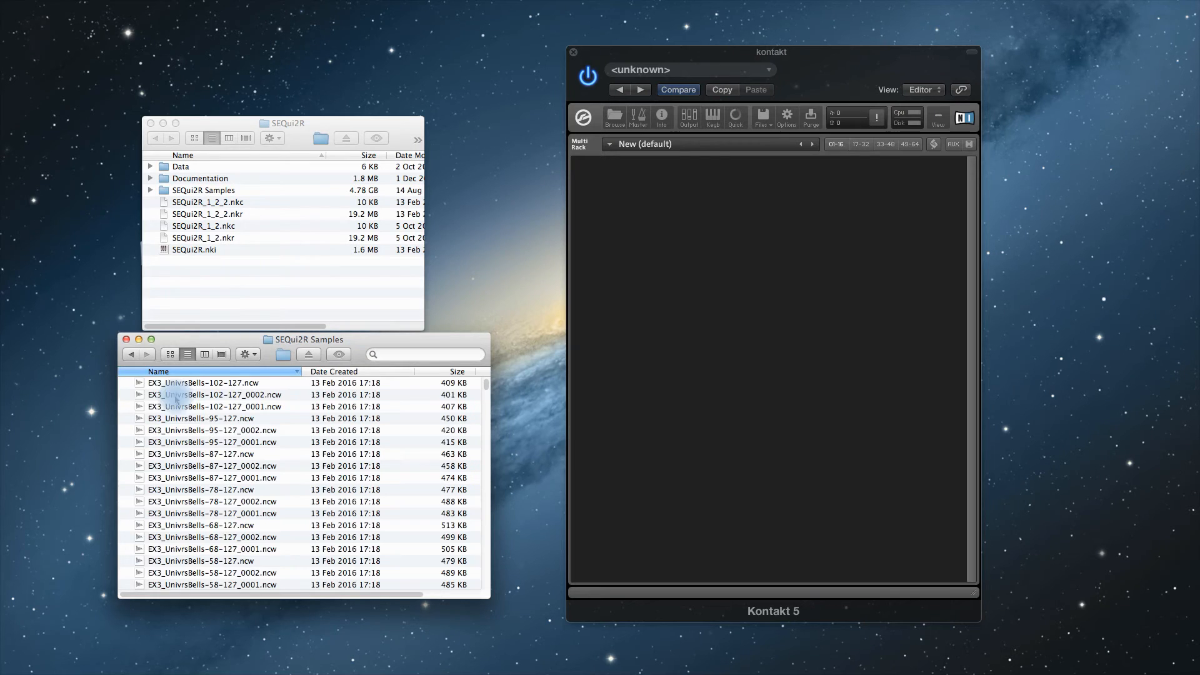
{"action": "left_click", "coordinate": [180, 397]}
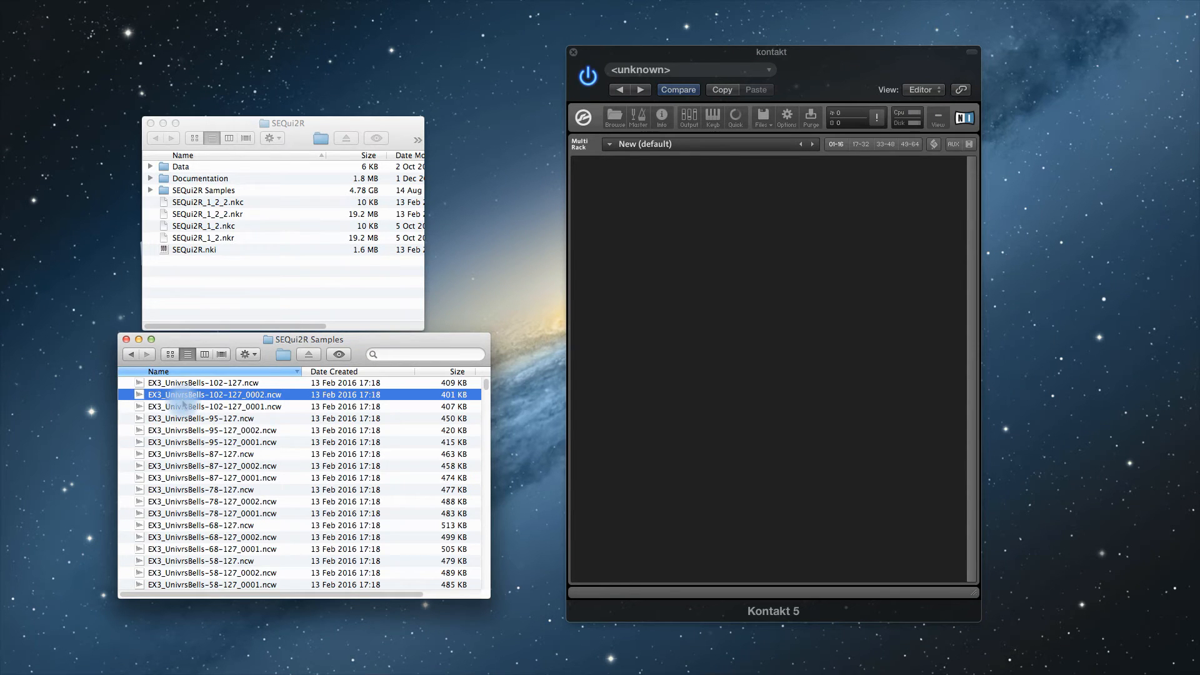
{"action": "key", "text": "super+a"}
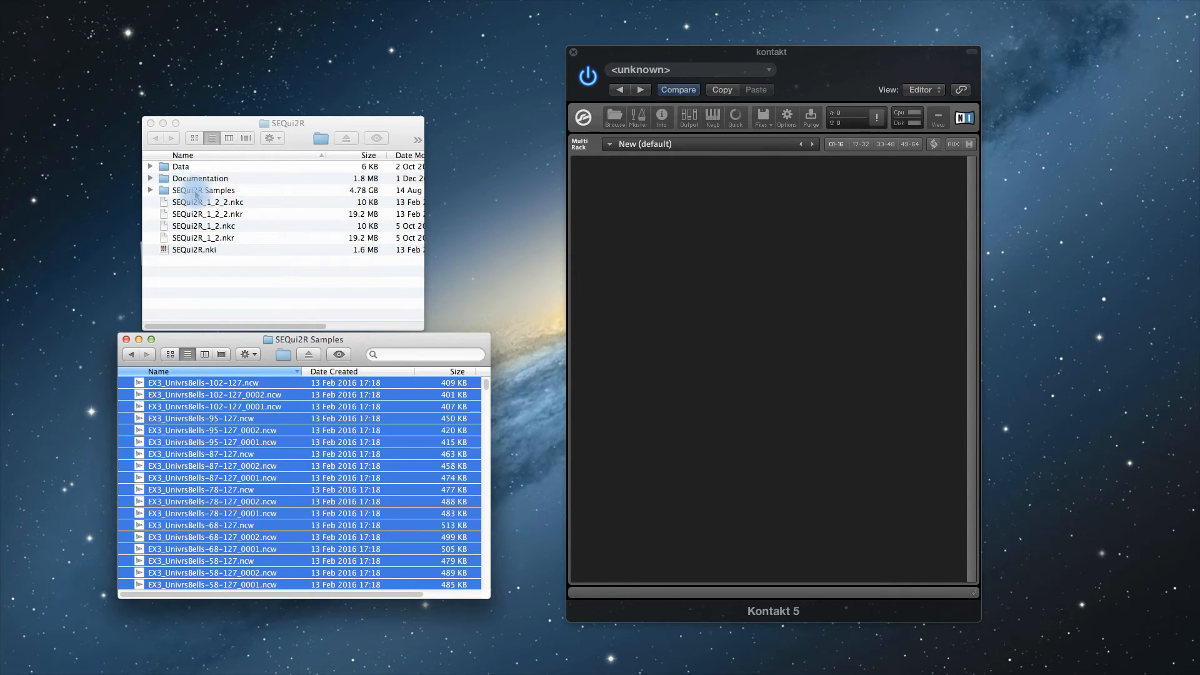
{"action": "left_click_drag", "start_coordinate": [178, 418], "coordinate": [220, 194]}
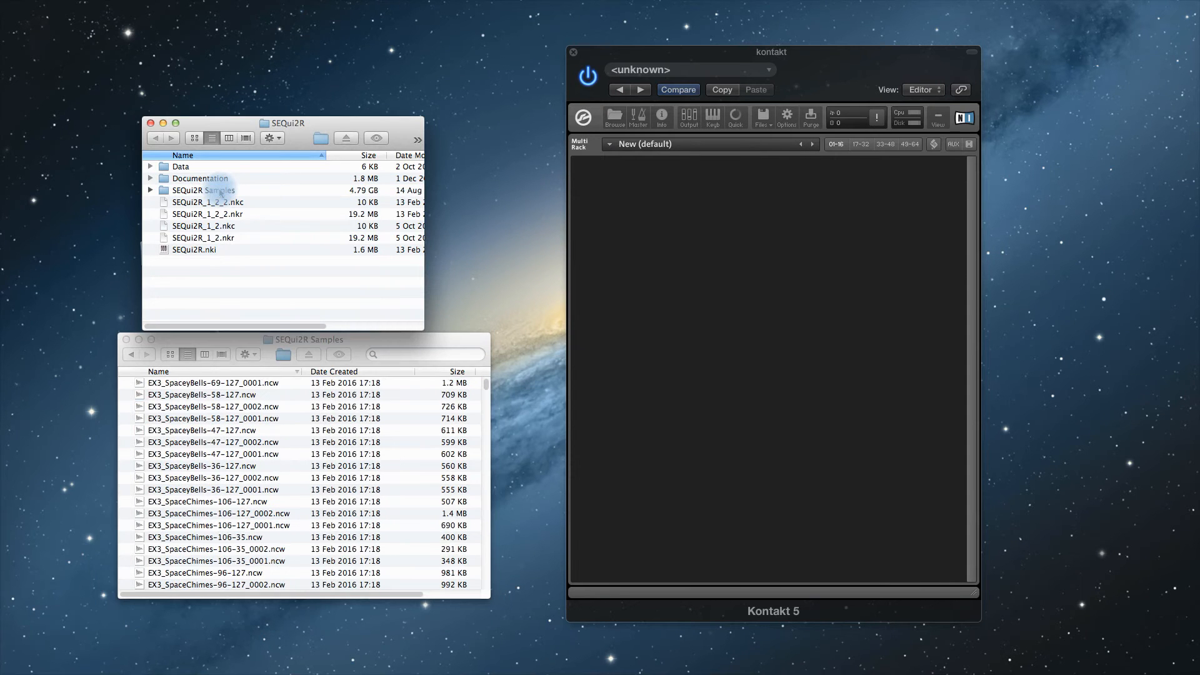
{"action": "left_click", "coordinate": [179, 343]}
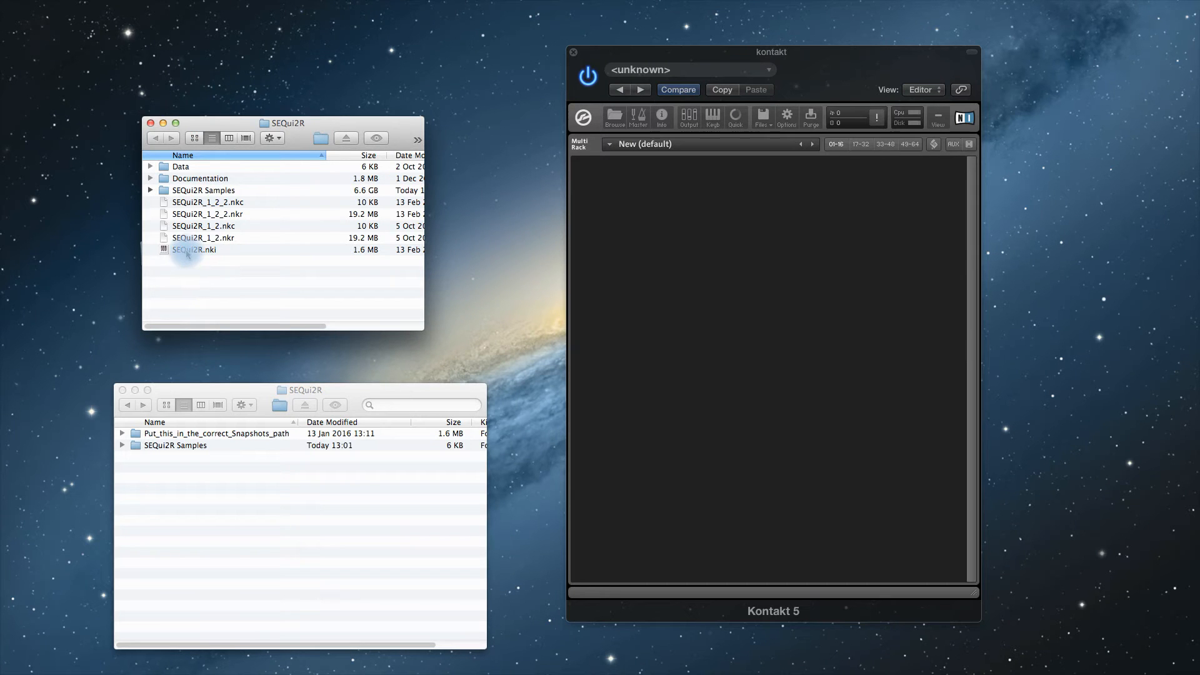
- Load the updated SEQui2R.nki into the Kontakt rack and check its global options for the loaded expansions
{"action": "left_click_drag", "start_coordinate": [187, 253], "coordinate": [721, 313]}
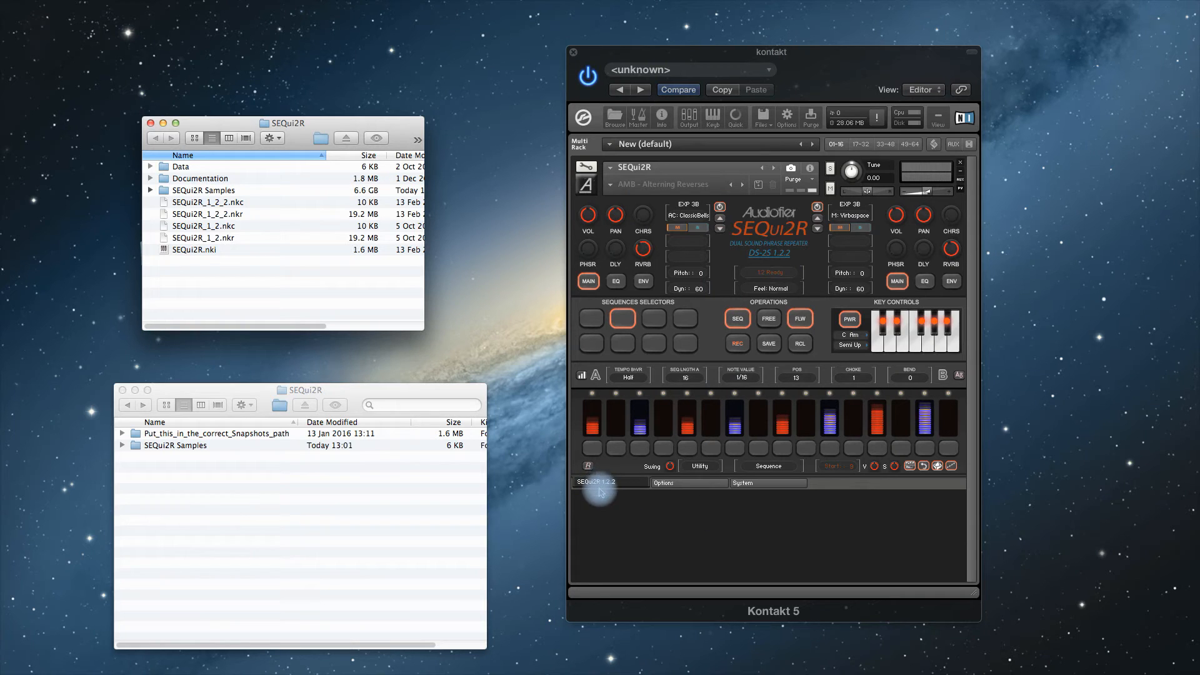
{"action": "left_click", "coordinate": [674, 484]}
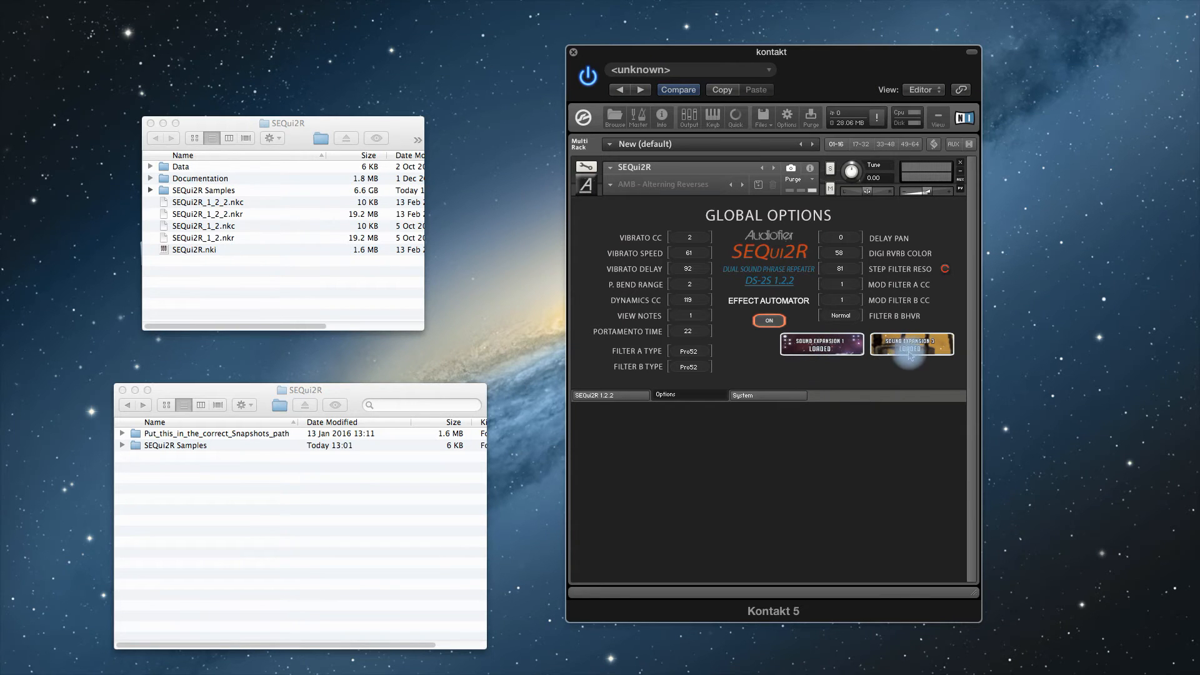
{"action": "left_click", "coordinate": [620, 395]}
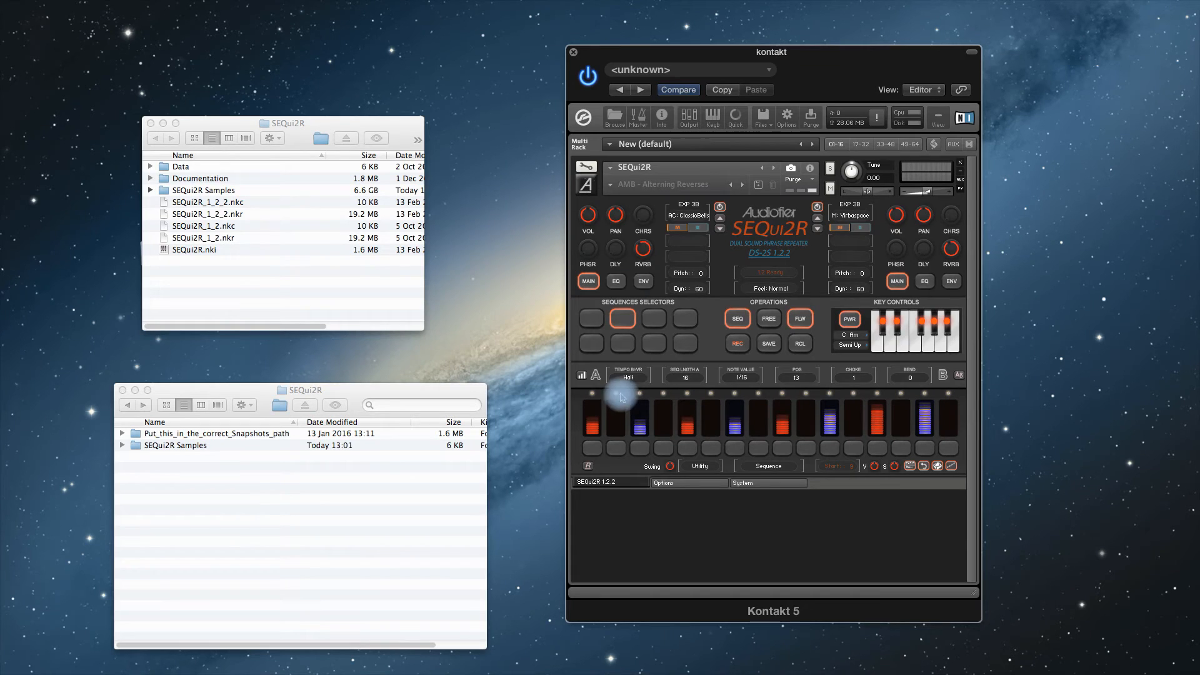
- Open the Put_this_in_the_correct_Snapshots_path folder and reveal the instrument's snapshot saving location from its Instrument Options
{"action": "left_click", "coordinate": [335, 498]}
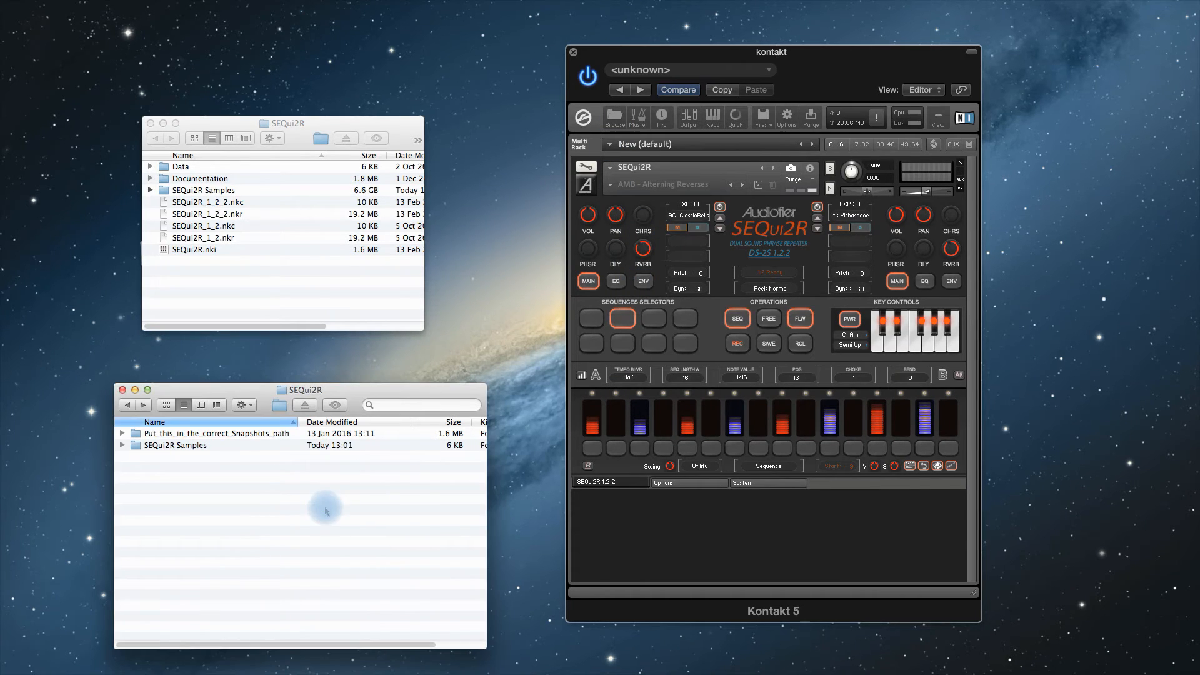
{"action": "double_click", "coordinate": [223, 436]}
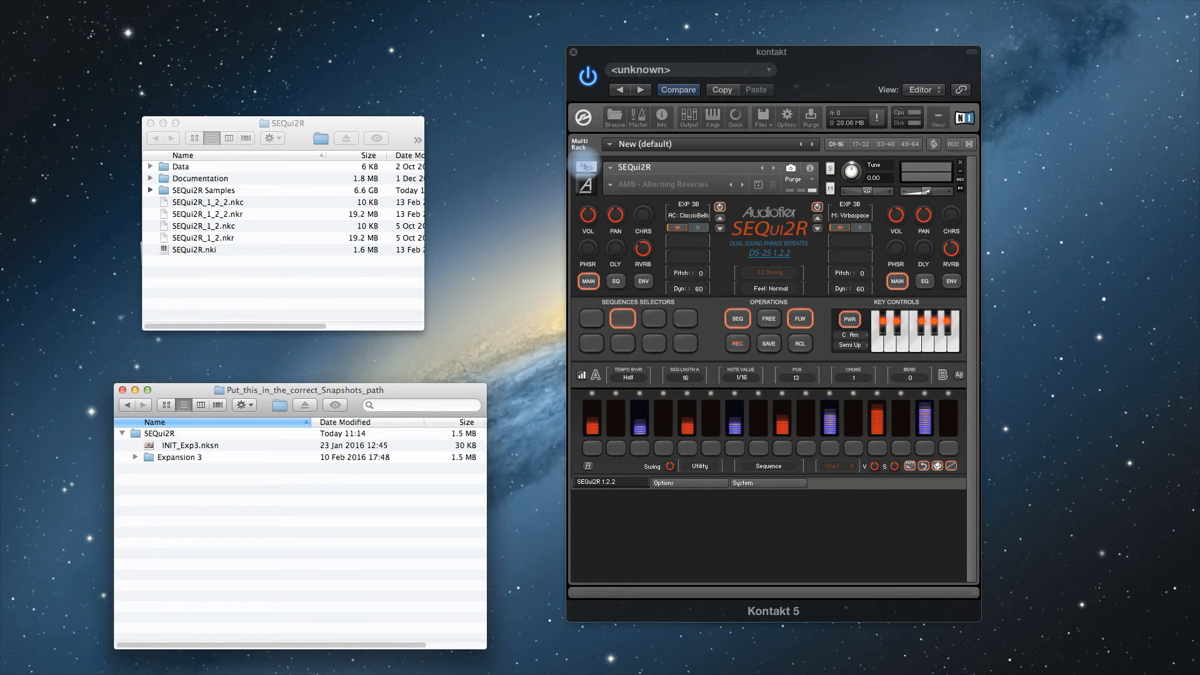
{"action": "left_click", "coordinate": [586, 166]}
{"action": "left_click", "coordinate": [609, 210]}
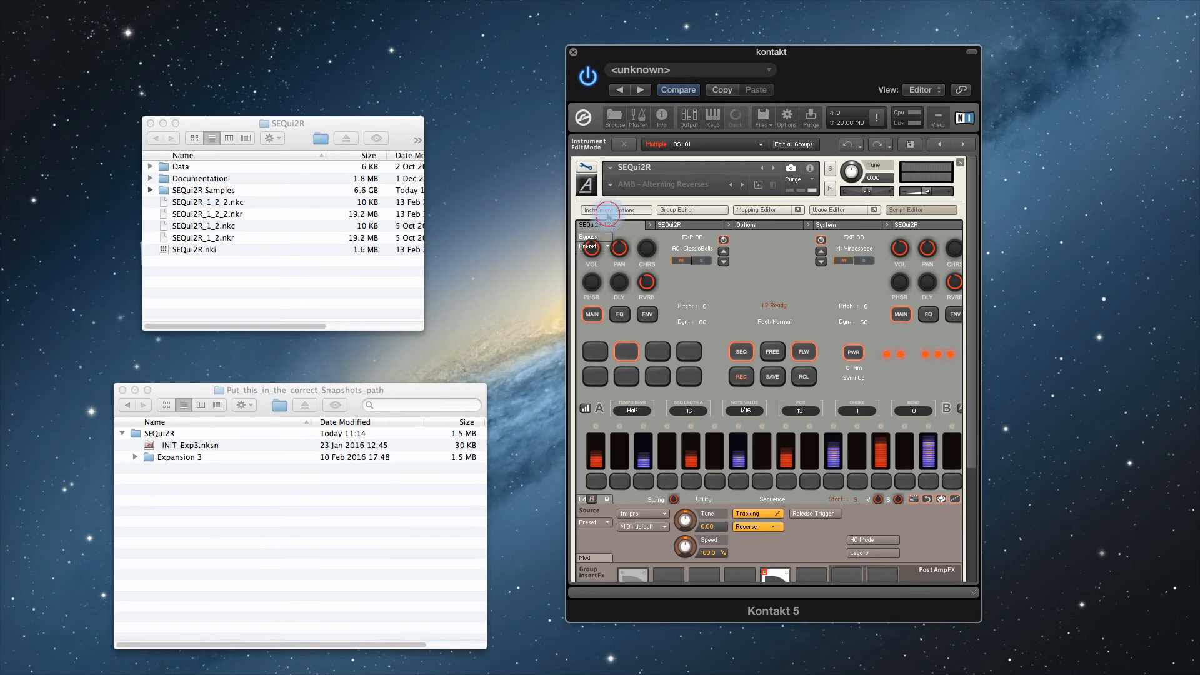
{"action": "left_click", "coordinate": [640, 369]}
{"action": "left_click", "coordinate": [684, 372]}
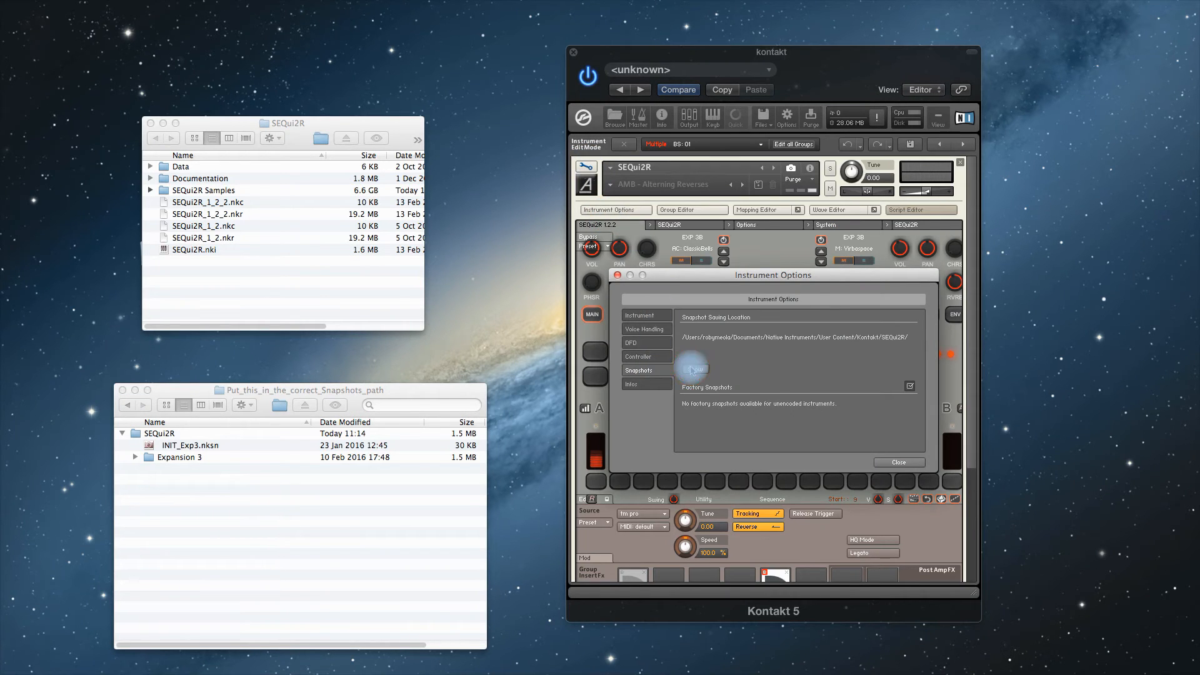
- Move INIT_Exp3.nksn and the Expansion 3 folder into the snapshot saving location, and close Instrument Options and instrument edit mode
{"action": "left_click", "coordinate": [296, 528]}
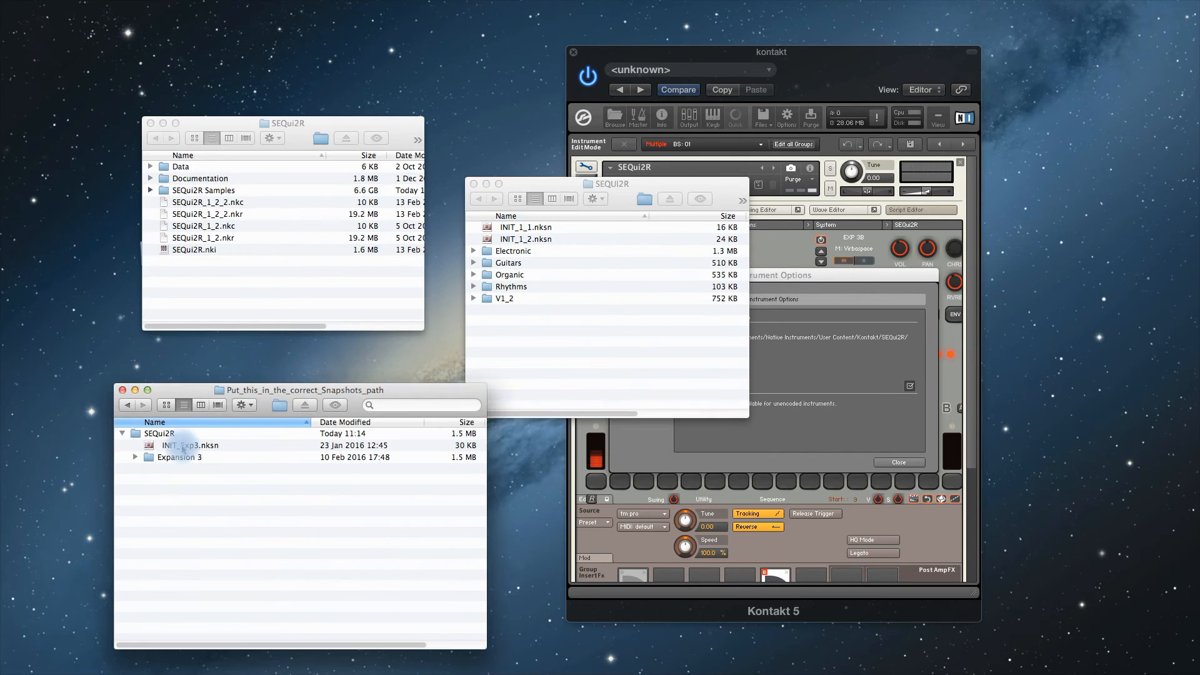
{"action": "left_click", "coordinate": [180, 447]}
{"action": "left_click", "coordinate": [179, 458], "text": "shift"}
{"action": "left_click_drag", "start_coordinate": [178, 448], "coordinate": [556, 350]}
{"action": "left_click", "coordinate": [474, 184]}
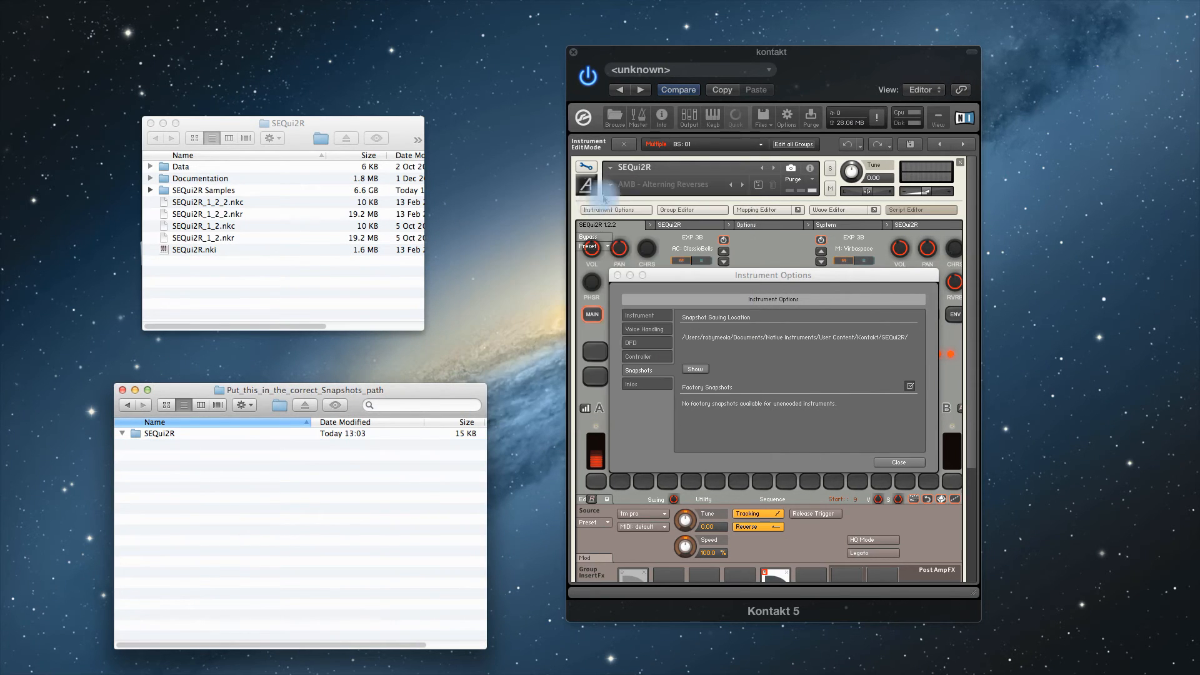
{"action": "left_click", "coordinate": [616, 275]}
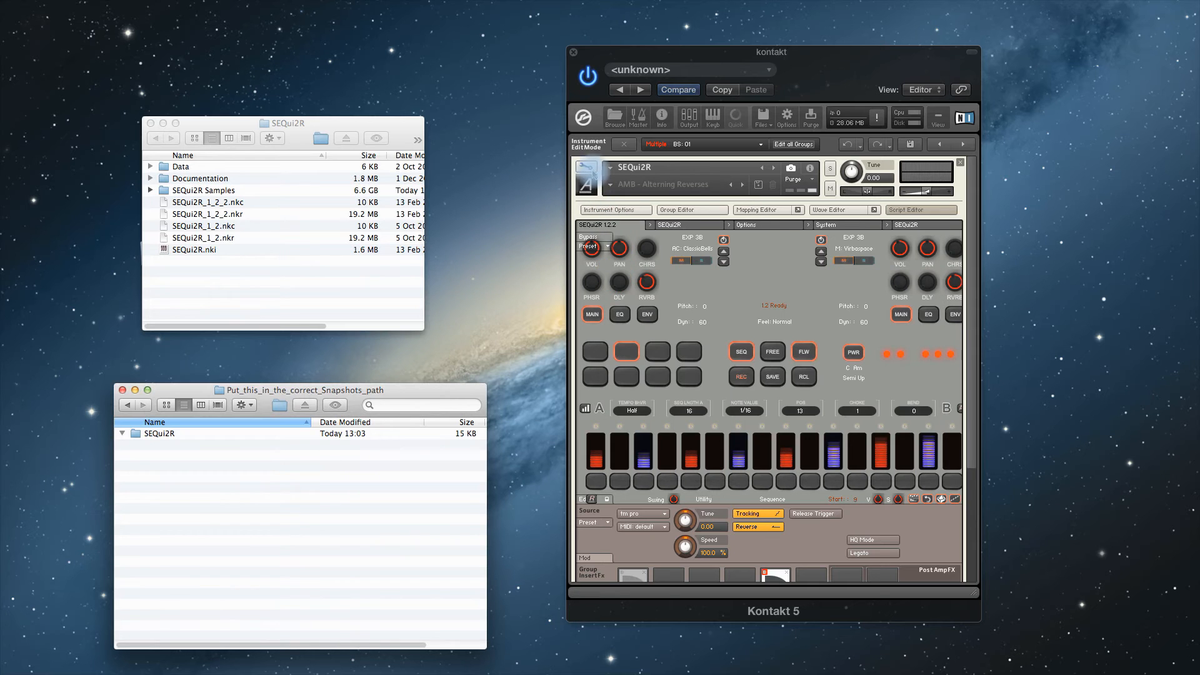
{"action": "left_click", "coordinate": [585, 166]}
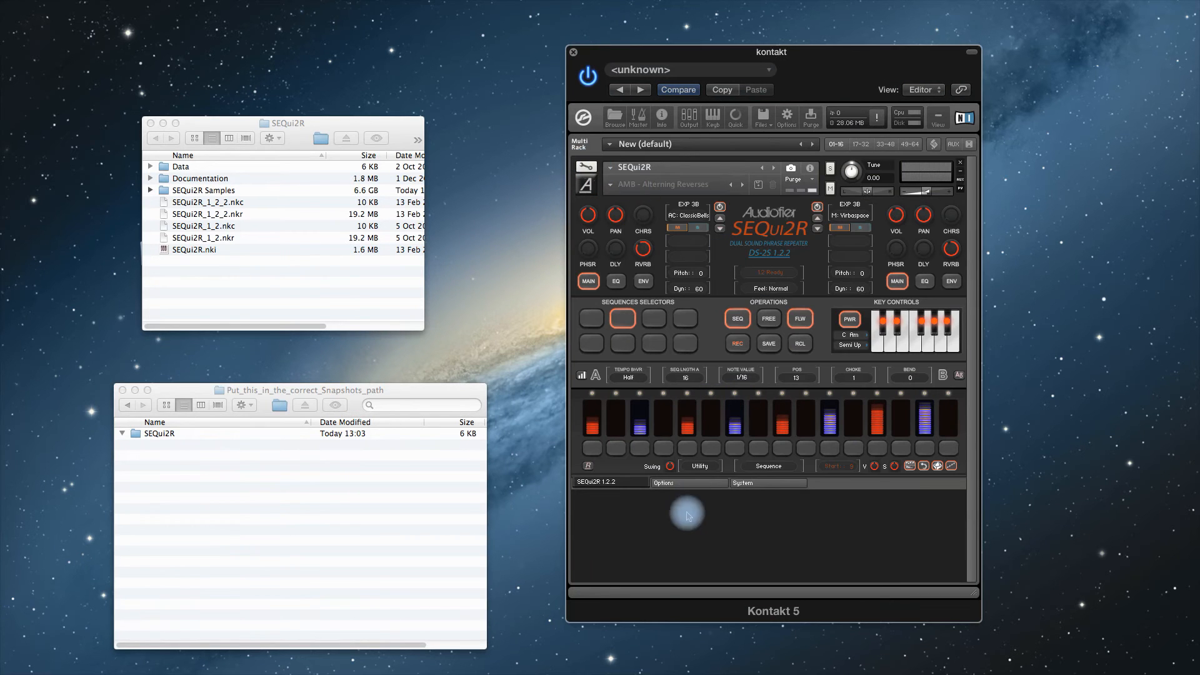
- Load the AMB - Ambient Reverse snapshot from the Expansion 3 category
{"action": "left_click", "coordinate": [610, 184]}
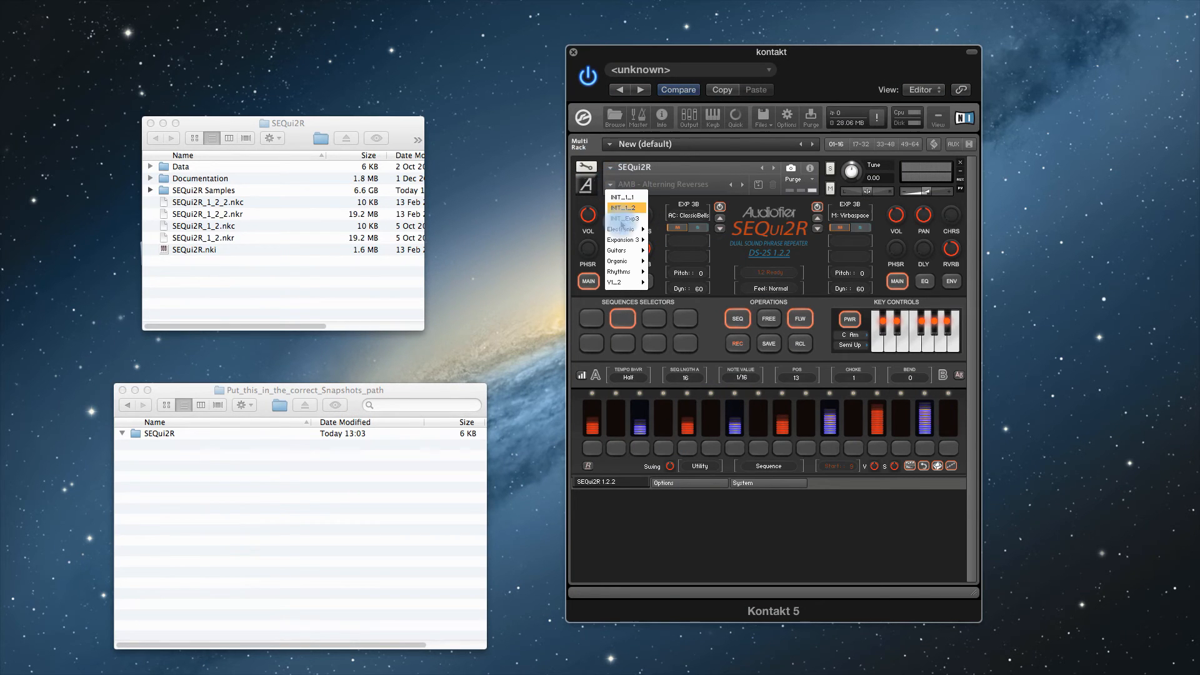
{"action": "mouse_move", "coordinate": [622, 245]}
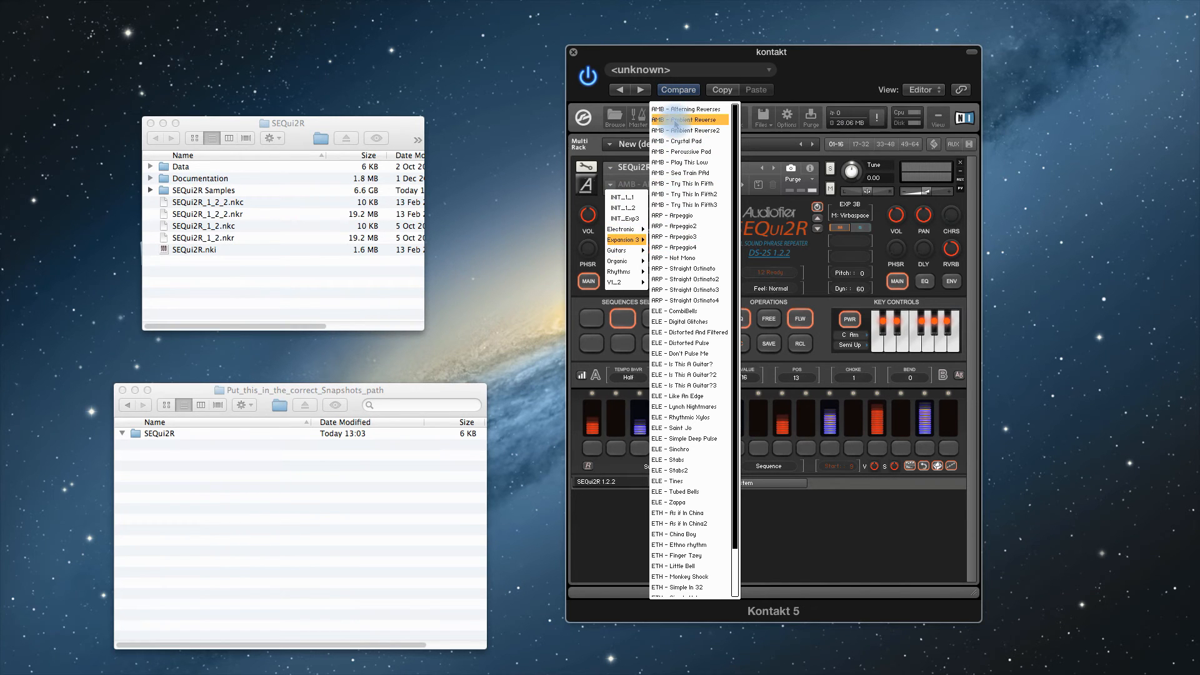
{"action": "left_click", "coordinate": [675, 121]}
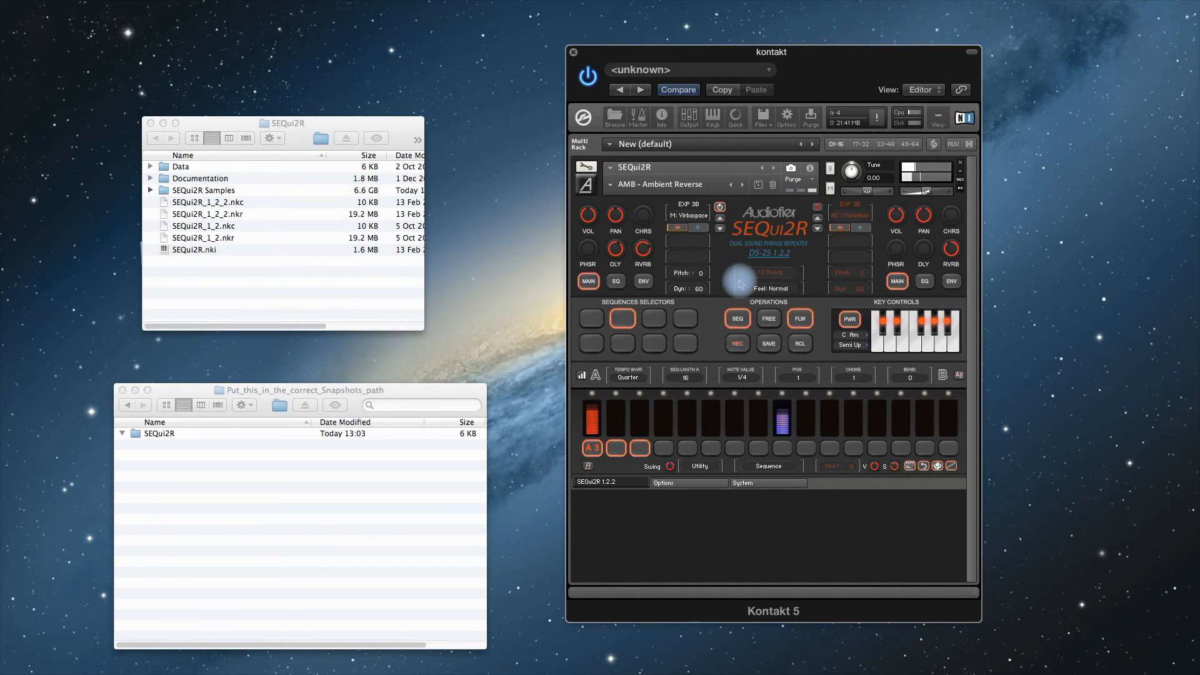
- Save the instrument as SEQui2R, patch only, in the SEQui2R folder, replacing the existing SEQui2R.nki
{"action": "left_click", "coordinate": [763, 117]}
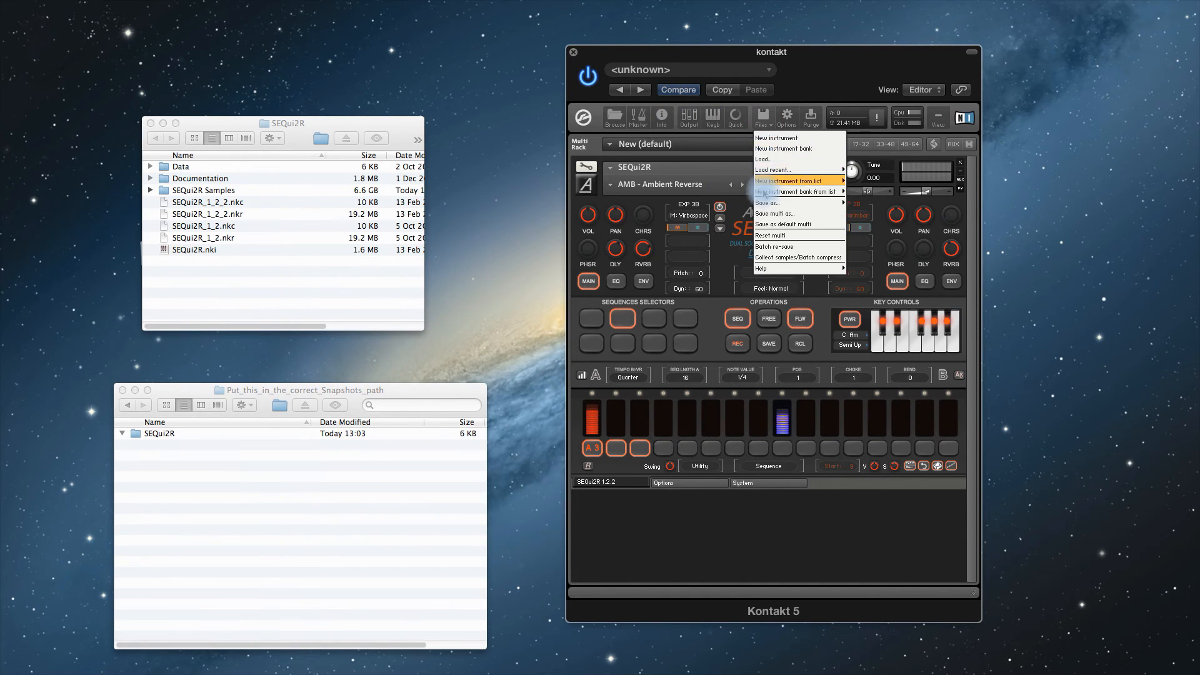
{"action": "mouse_move", "coordinate": [825, 203]}
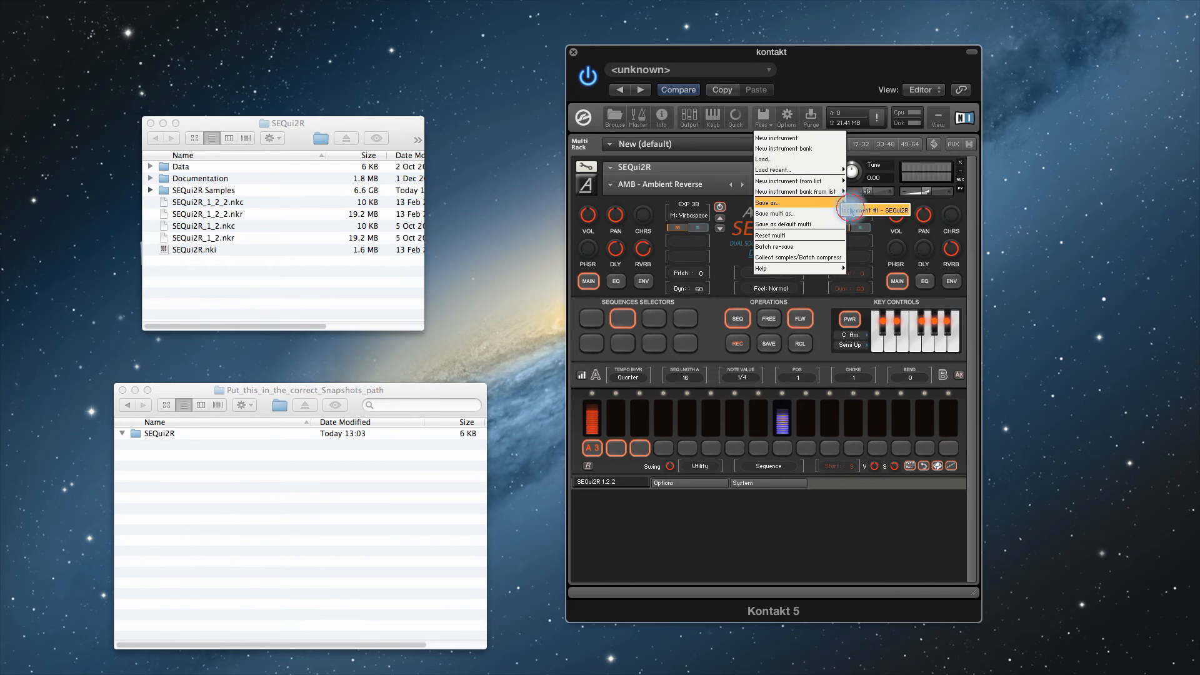
{"action": "left_click", "coordinate": [851, 211]}
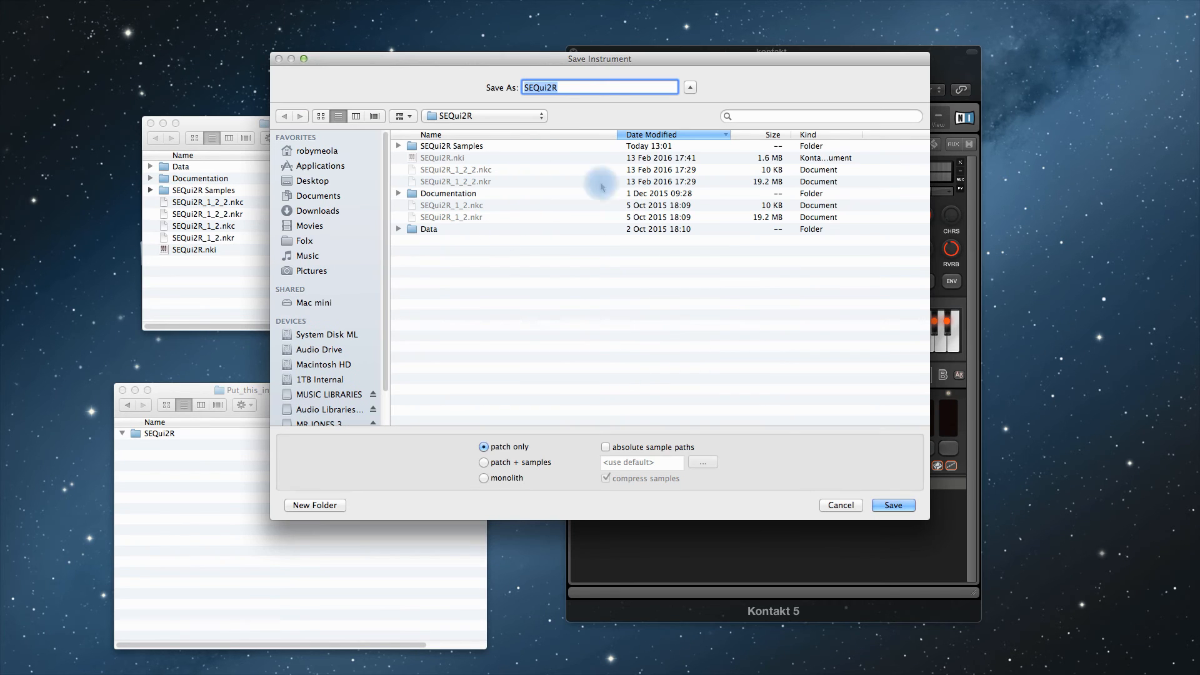
{"action": "left_click", "coordinate": [892, 509]}
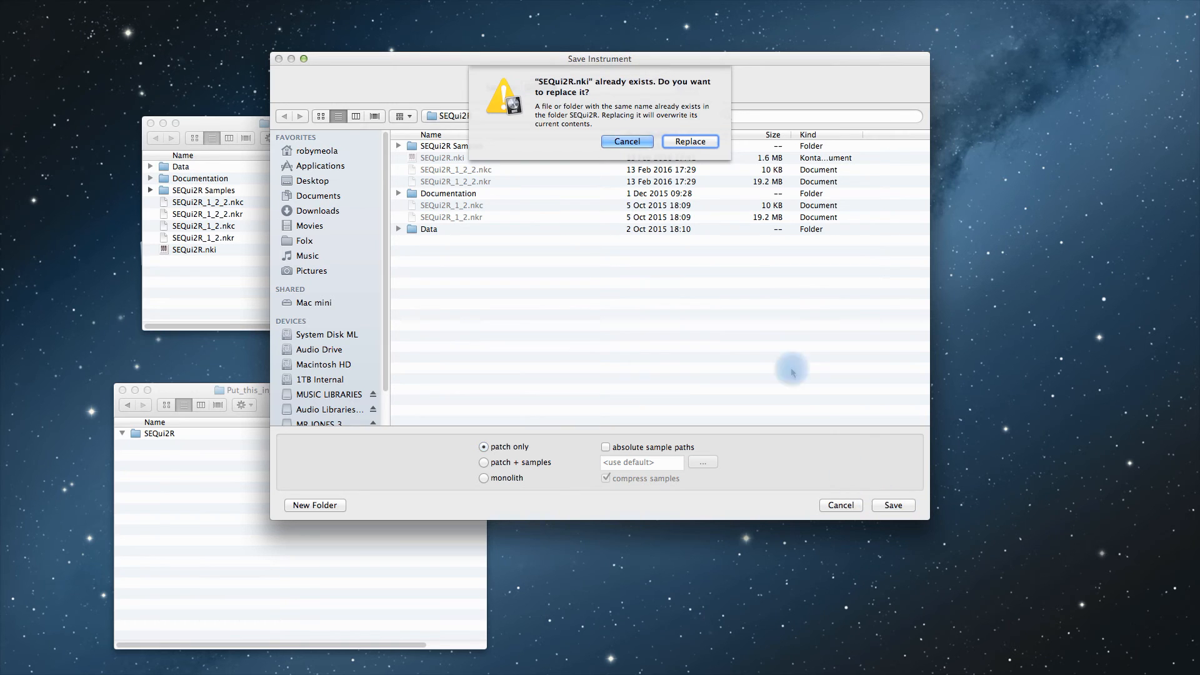
{"action": "left_click", "coordinate": [694, 148]}
{"action": "left_click", "coordinate": [691, 143]}
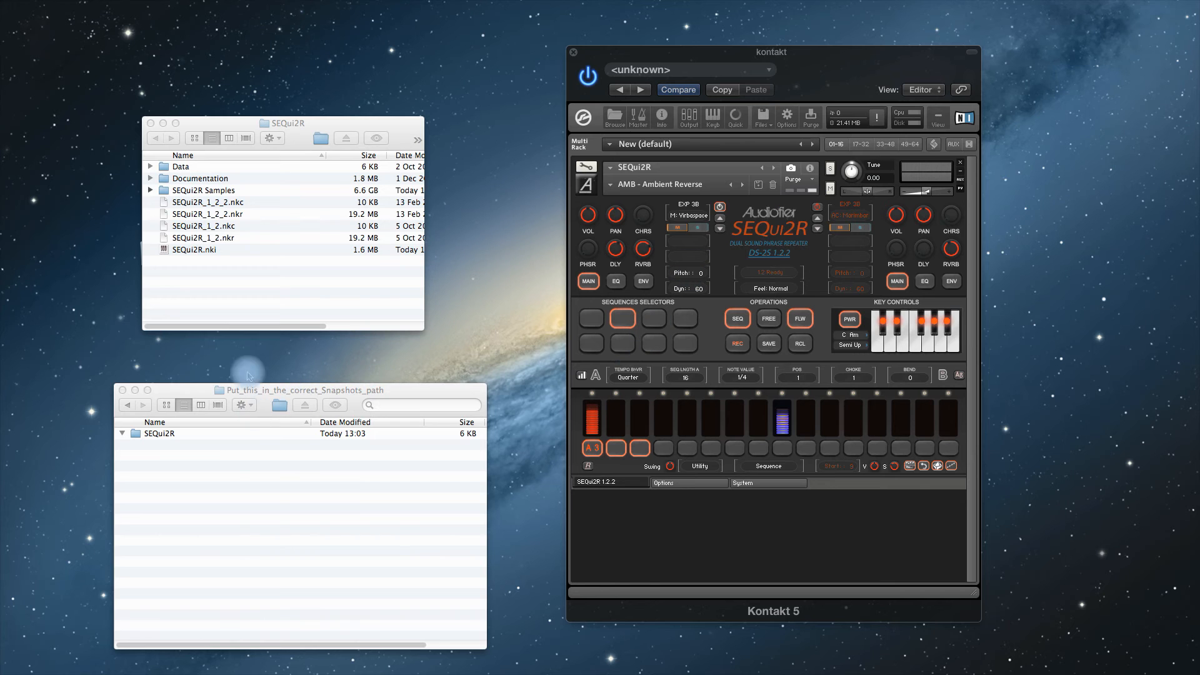
- Clear the open folder windows and the finished expansion's folder from the desktop, and remove the SEQui2R instrument from the Kontakt rack
{"action": "left_click", "coordinate": [161, 391]}
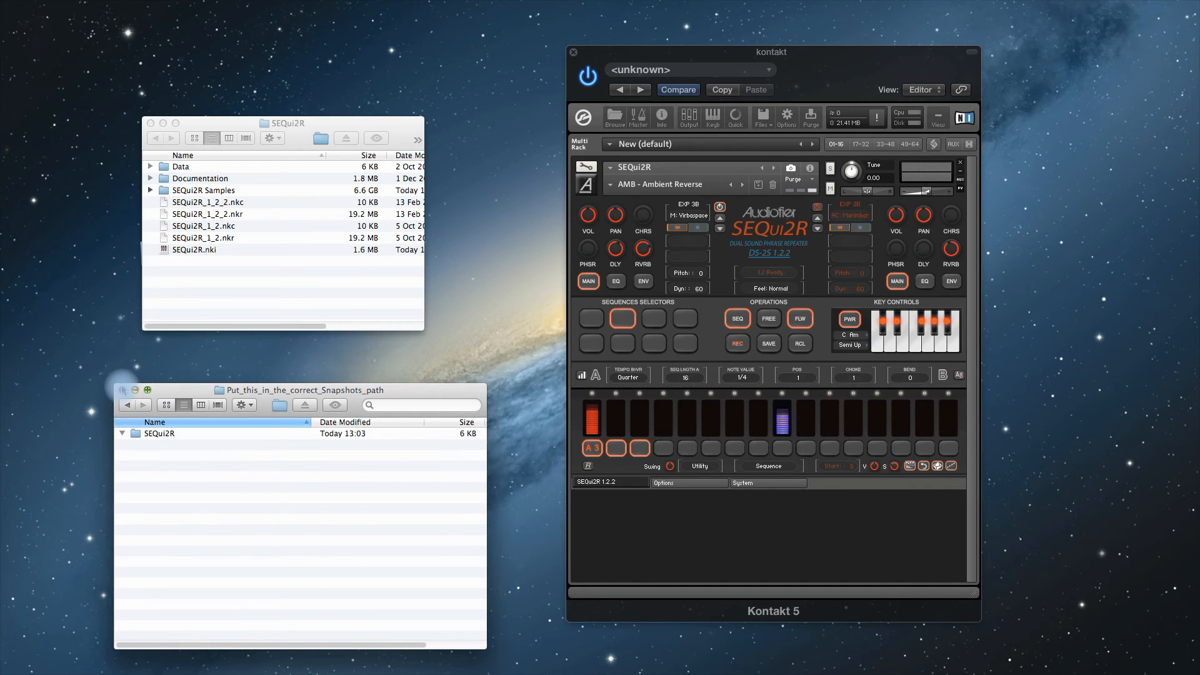
{"action": "left_click", "coordinate": [122, 391]}
{"action": "left_click_drag", "start_coordinate": [89, 401], "coordinate": [109, 674]}
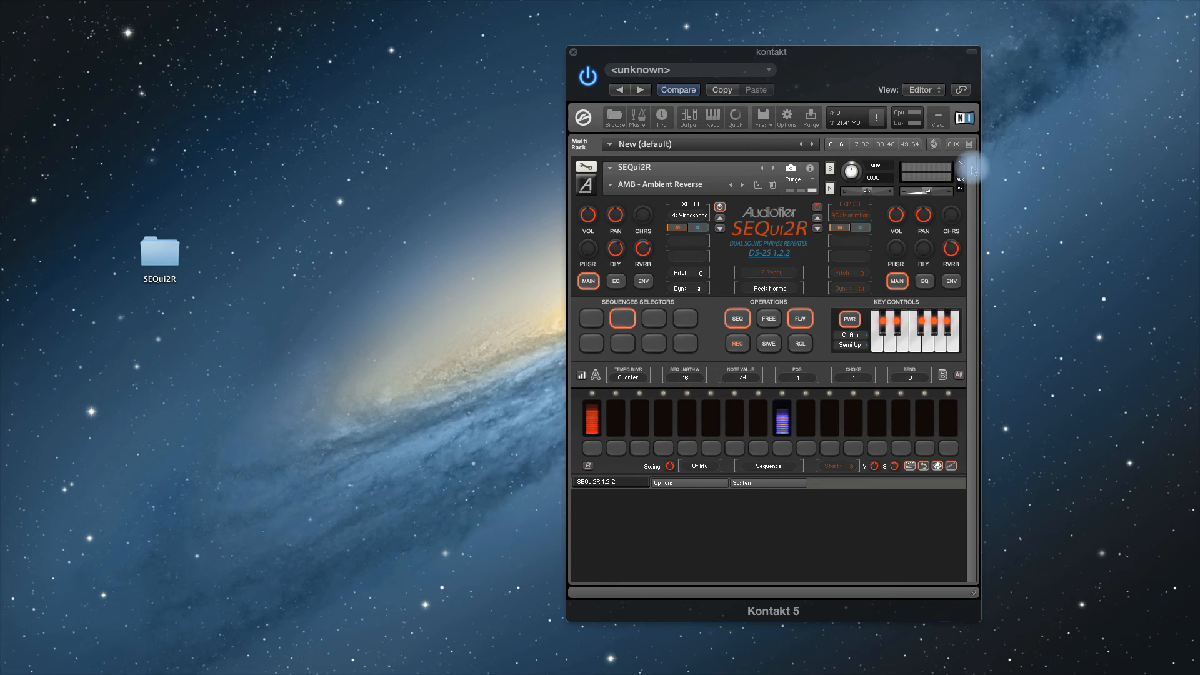
{"action": "left_click", "coordinate": [961, 163]}
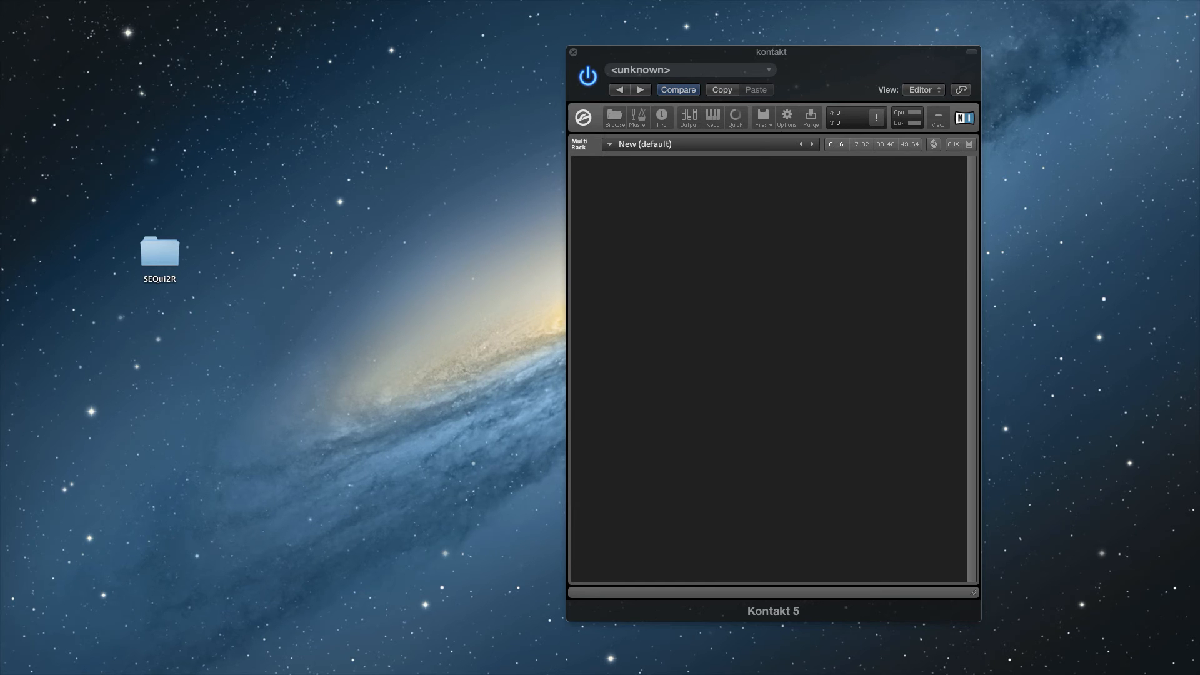
- Bring the EXPANSION 2B folder onto the desktop and open the SEQui2R folder inside it
{"action": "left_click_drag", "start_coordinate": [181, 674], "coordinate": [212, 402]}
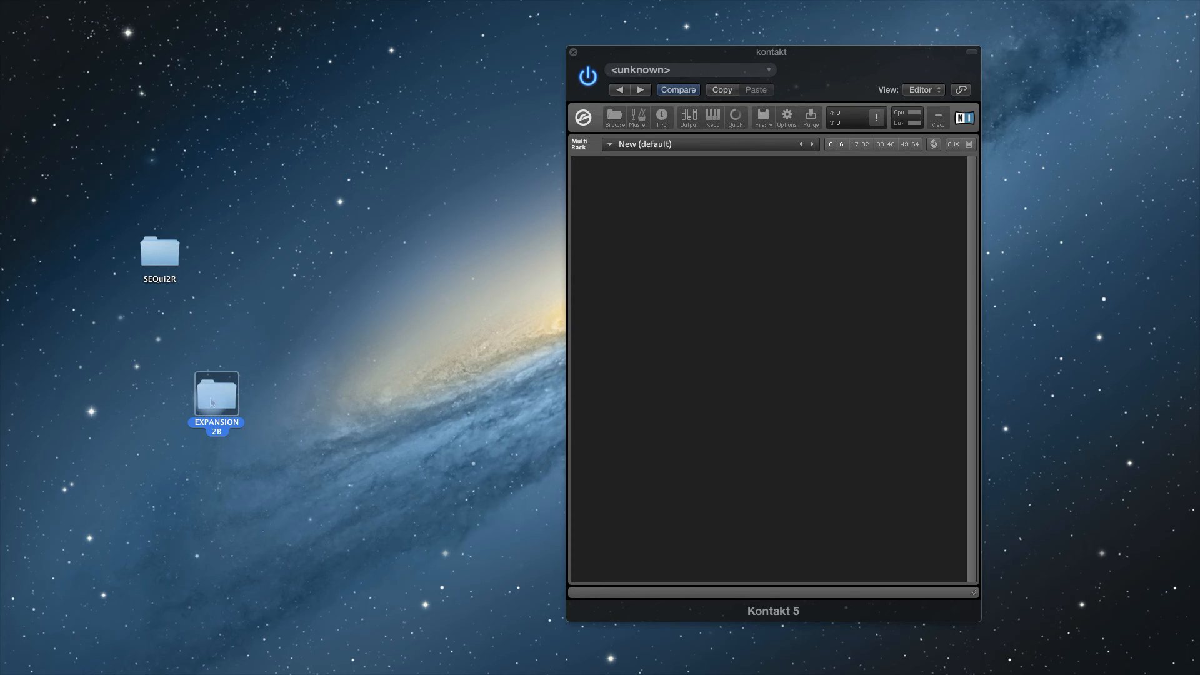
{"action": "double_click", "coordinate": [212, 393]}
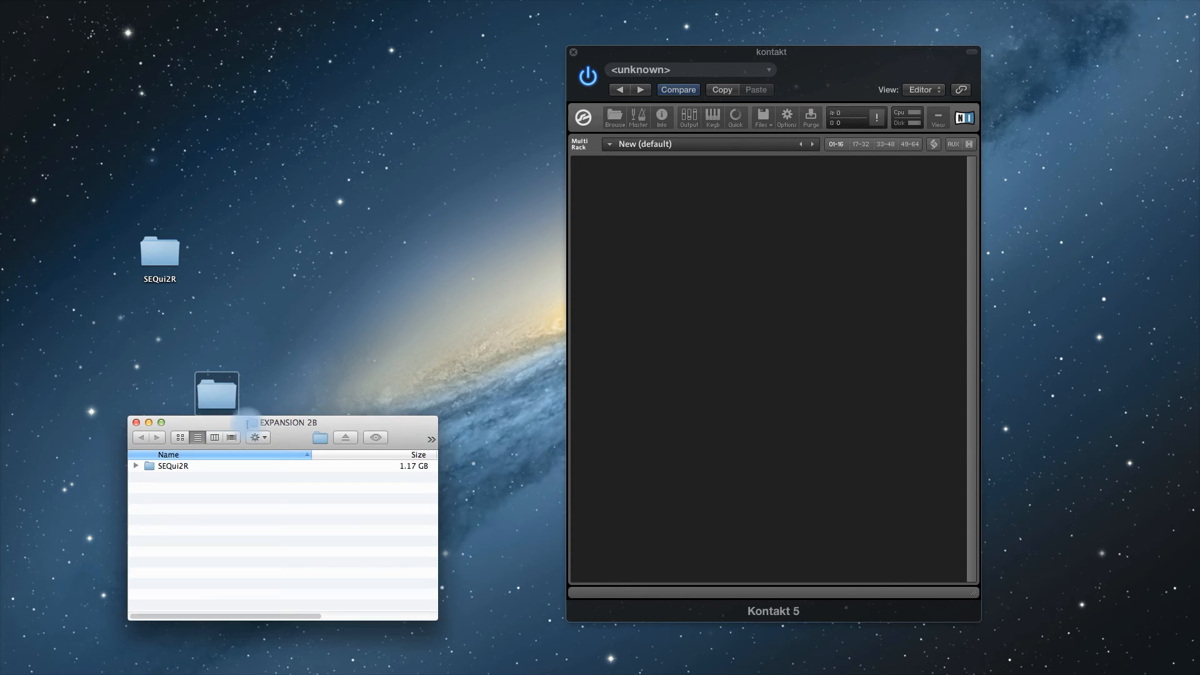
{"action": "left_click", "coordinate": [170, 467]}
{"action": "double_click", "coordinate": [175, 468]}
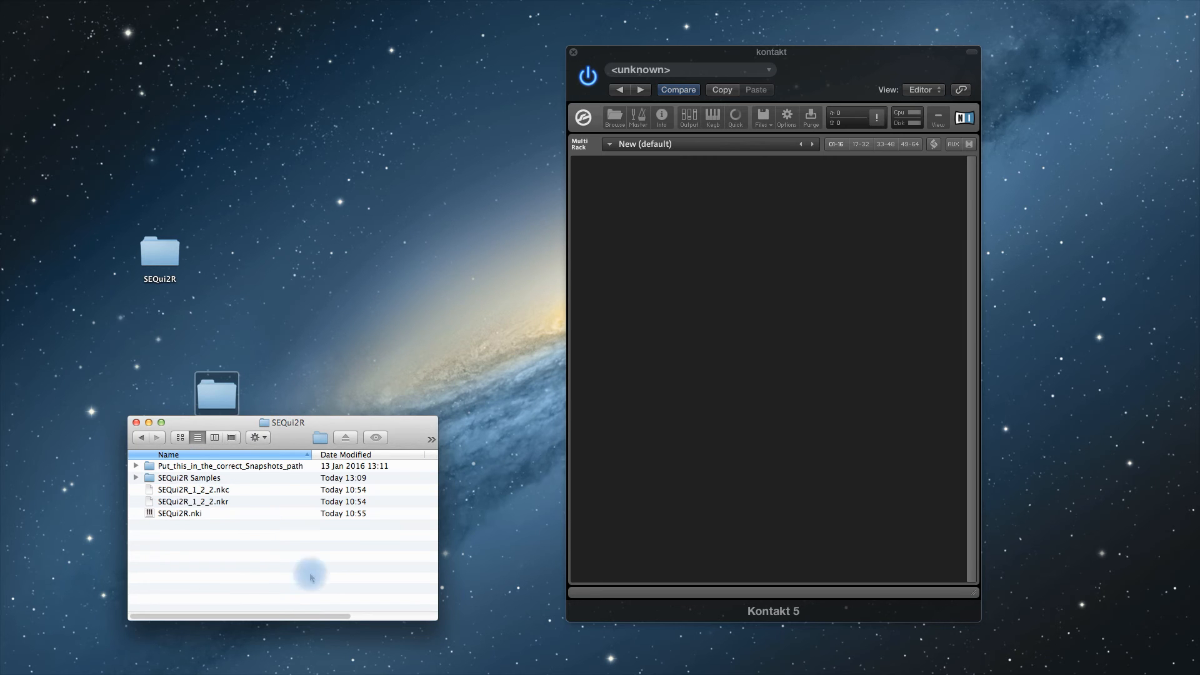
- Open the installed SEQui2R folder from the desktop and fit its window above the expansion's folder window, clear of Kontakt
{"action": "left_click", "coordinate": [158, 254]}
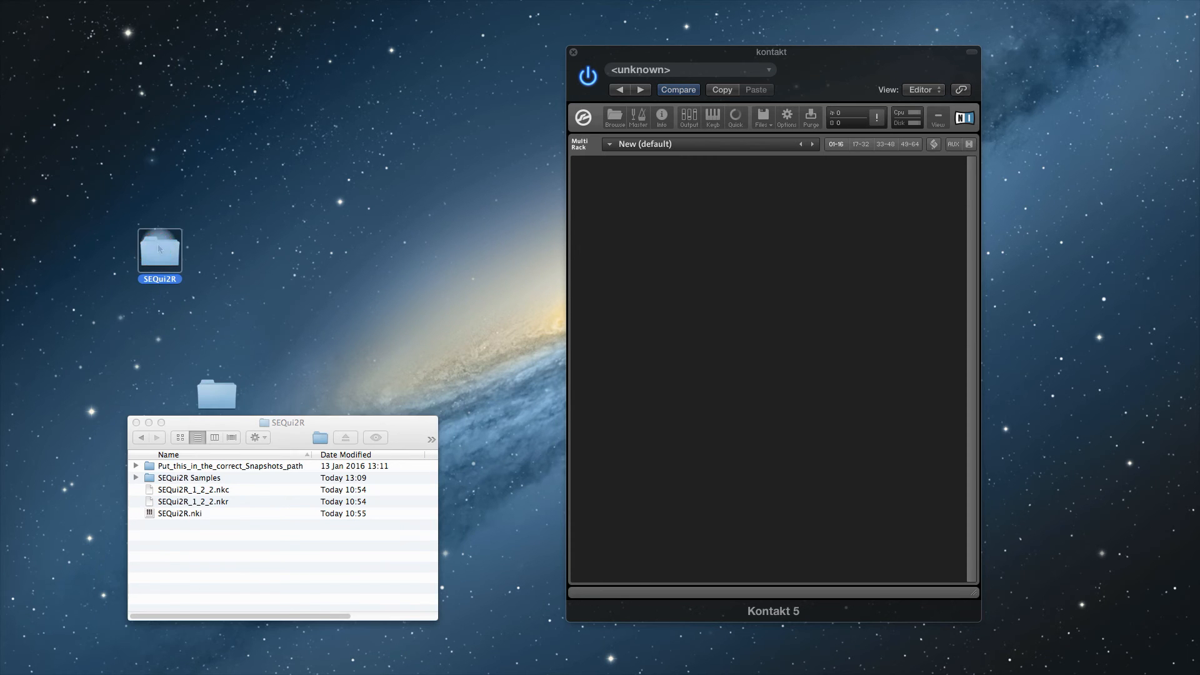
{"action": "double_click", "coordinate": [158, 255]}
{"action": "left_click", "coordinate": [318, 118]}
{"action": "left_click_drag", "start_coordinate": [318, 118], "coordinate": [300, 109]}
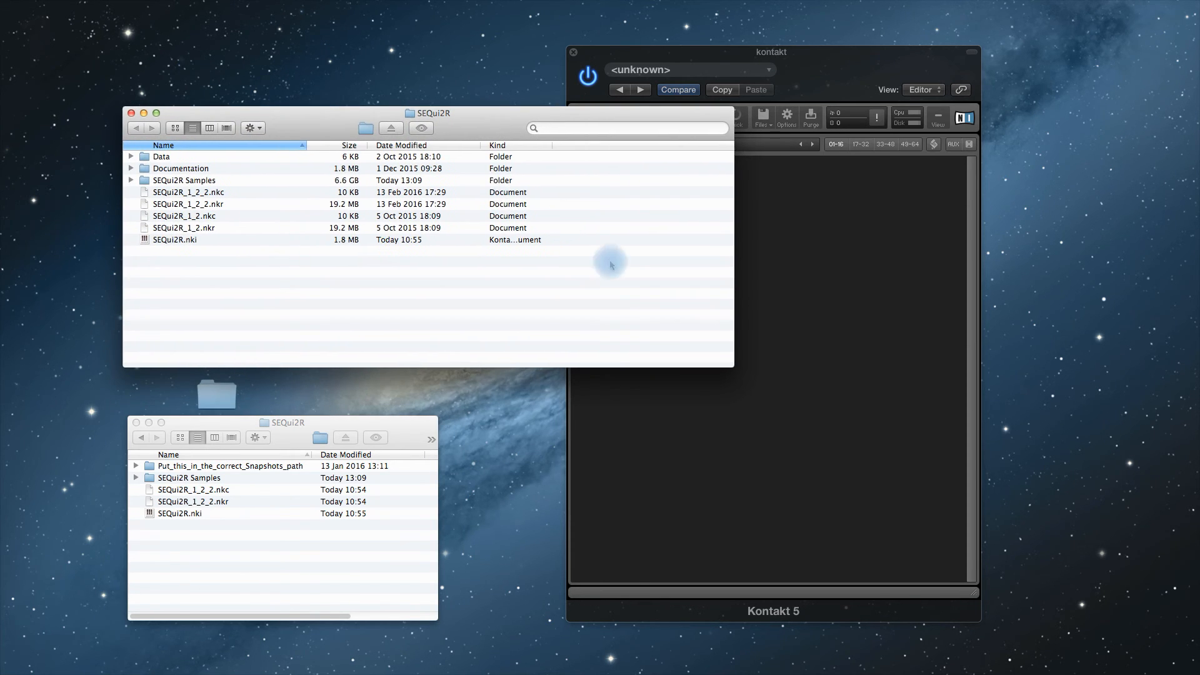
{"action": "left_click_drag", "start_coordinate": [731, 363], "coordinate": [404, 317]}
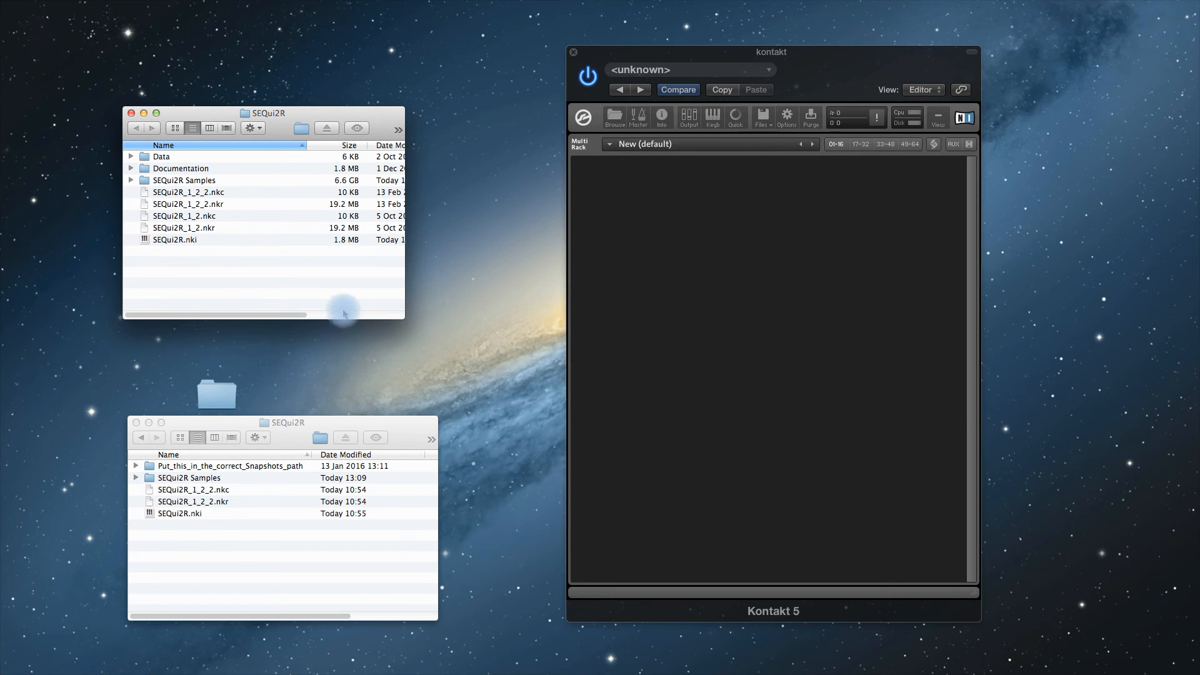
- Move SEQui2R_1_2_2.nkc, SEQui2R_1_2_2.nkr and SEQui2R.nki from the expansion into the installed SEQui2R folder, replacing the existing files
{"action": "left_click", "coordinate": [182, 491]}
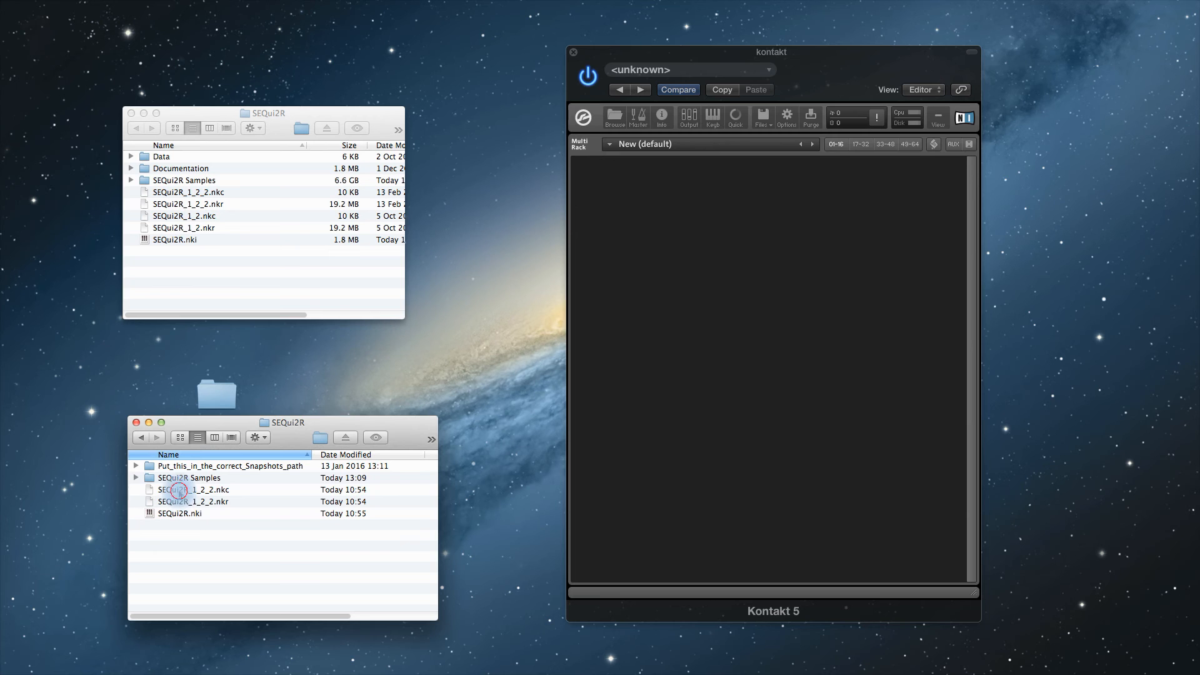
{"action": "left_click", "coordinate": [178, 492]}
{"action": "left_click", "coordinate": [179, 513], "text": "shift"}
{"action": "left_click_drag", "start_coordinate": [178, 503], "coordinate": [242, 260]}
{"action": "left_click", "coordinate": [437, 388]}
{"action": "left_click", "coordinate": [437, 389]}
{"action": "left_click", "coordinate": [437, 388]}
- Move all of the expansion's sample files into the installed SEQui2R Samples folder and close the expansion's samples window
{"action": "double_click", "coordinate": [189, 478]}
{"action": "left_click", "coordinate": [193, 500]}
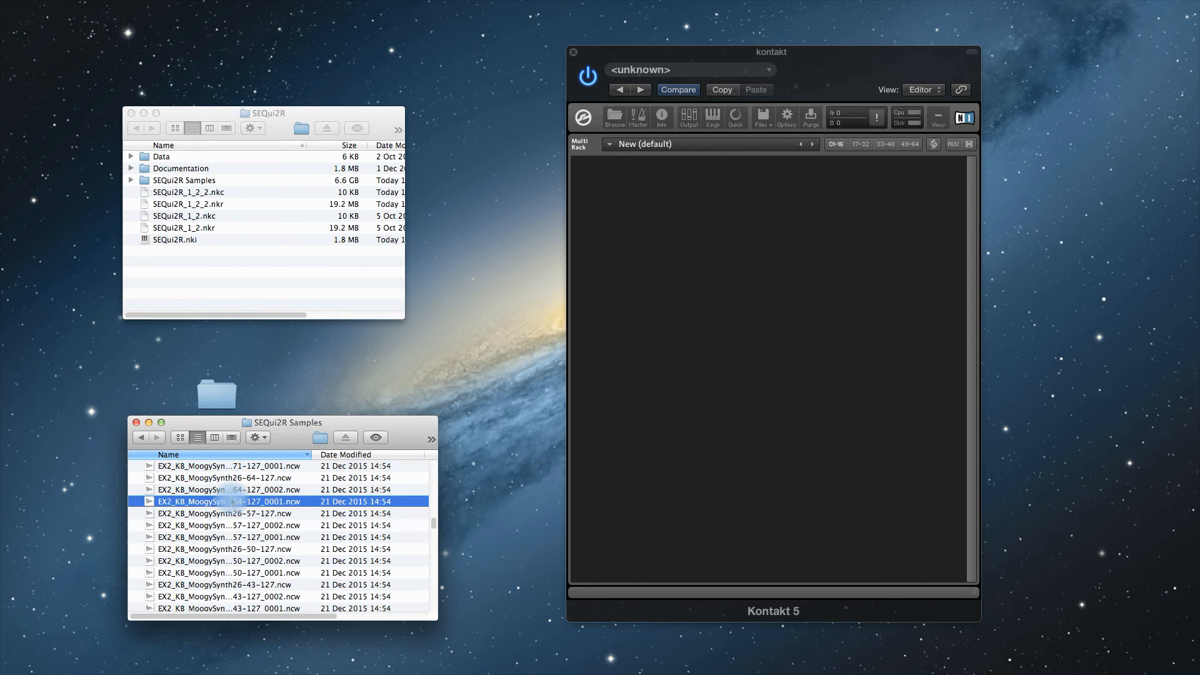
{"action": "key", "text": "super+a"}
{"action": "left_click_drag", "start_coordinate": [193, 501], "coordinate": [191, 182]}
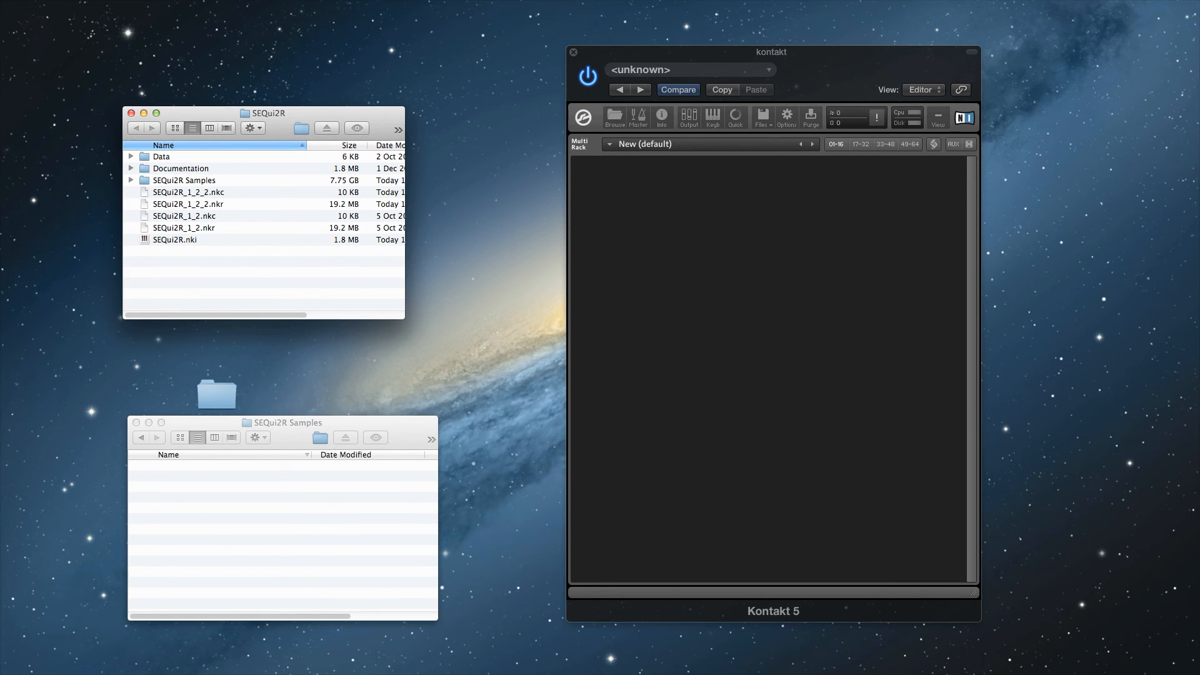
{"action": "key", "text": "super+Tab"}
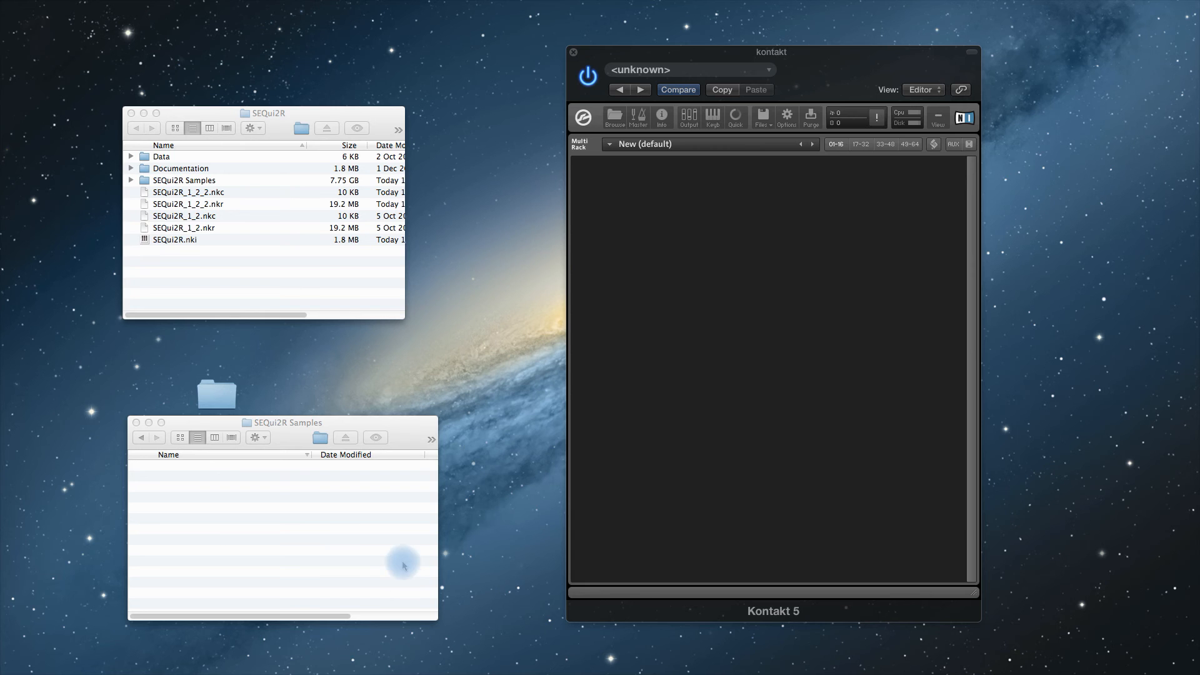
{"action": "left_click", "coordinate": [136, 423]}
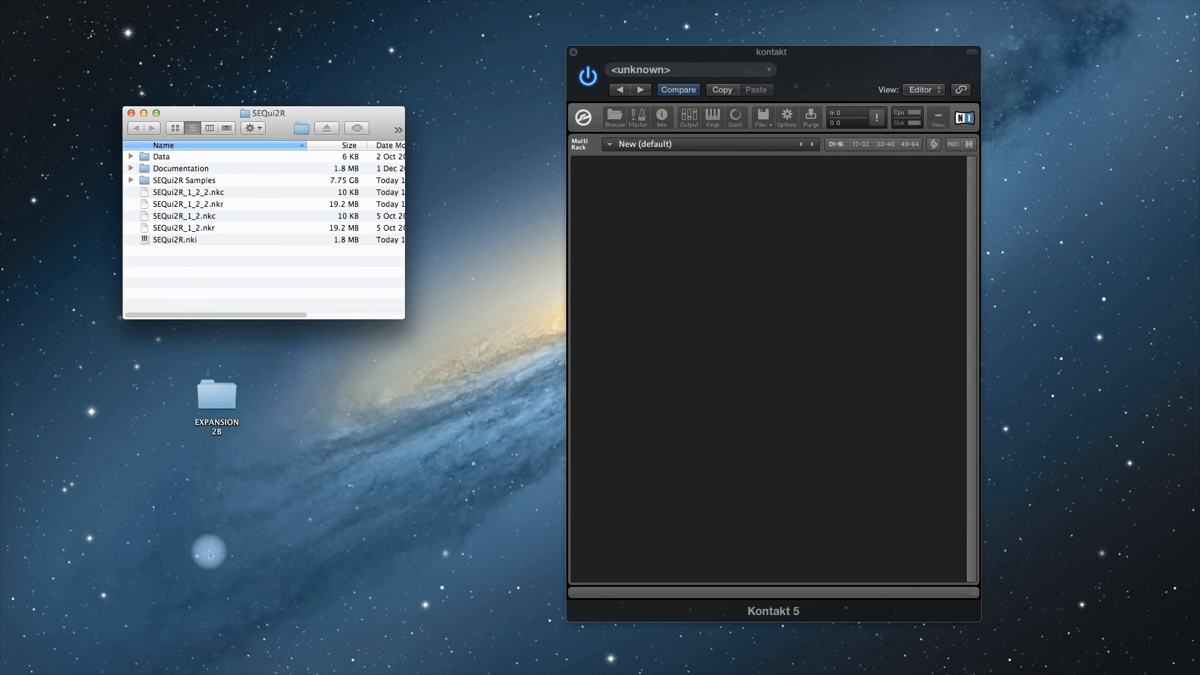
- Load the updated SEQui2R.nki into the Kontakt rack, check its global options for the loaded expansions, and return to the main page
{"action": "left_click_drag", "start_coordinate": [166, 243], "coordinate": [733, 264]}
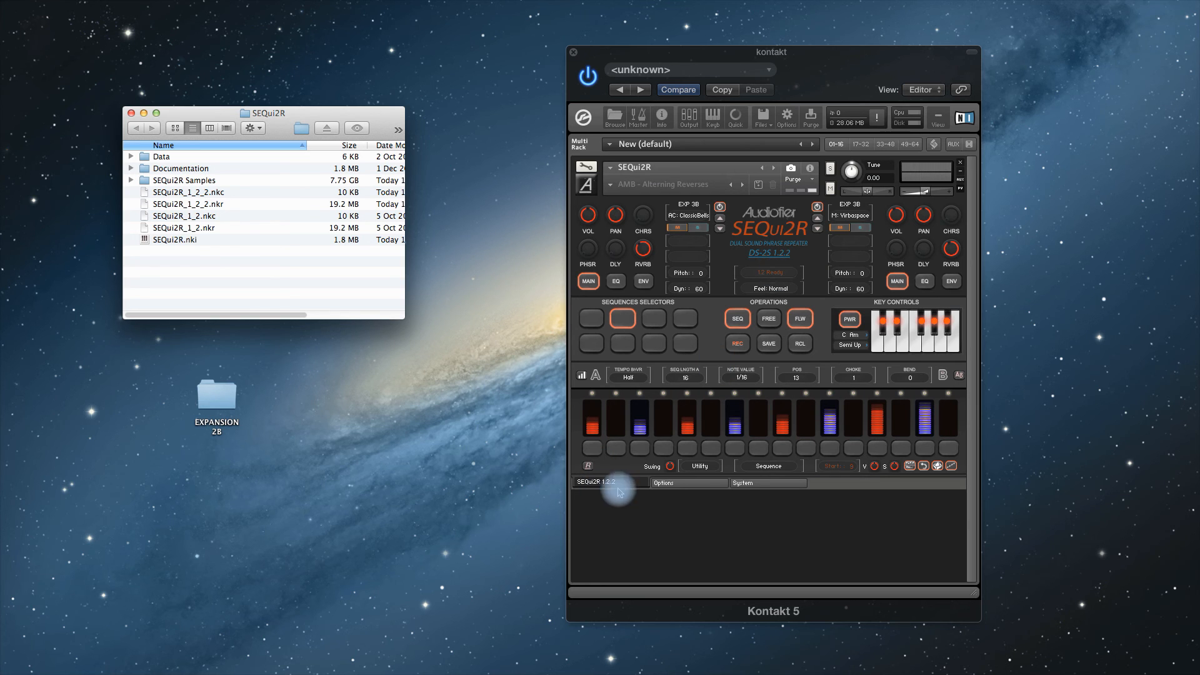
{"action": "left_click", "coordinate": [672, 488]}
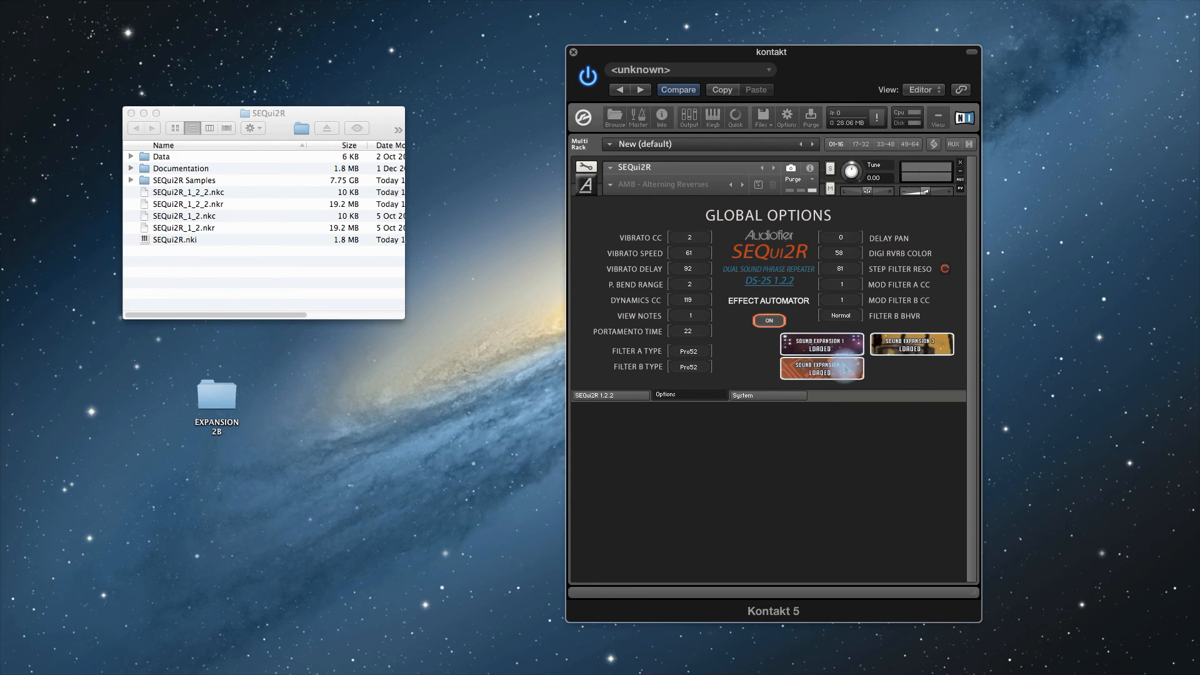
{"action": "left_click", "coordinate": [603, 395]}
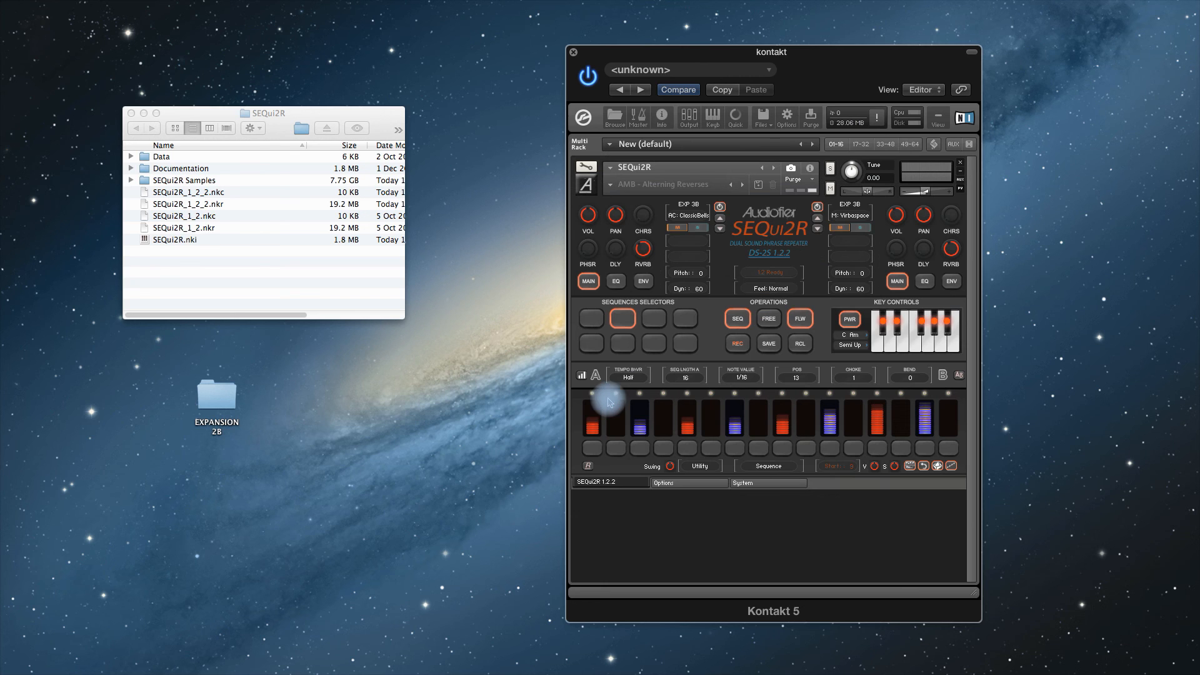
- Open EXPANSION 2B's Put_this_in_the_correct_Snapshots_path folder and reveal the instrument's snapshot saving location from its Instrument Options
{"action": "double_click", "coordinate": [217, 394]}
{"action": "double_click", "coordinate": [173, 466]}
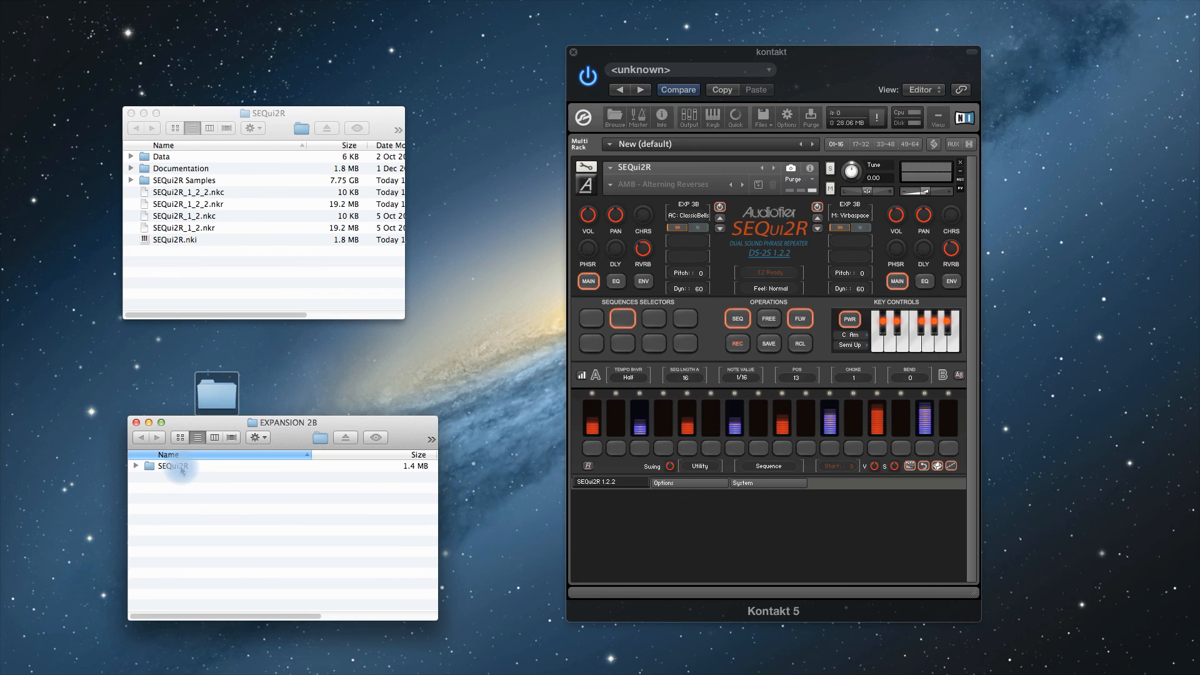
{"action": "double_click", "coordinate": [195, 466]}
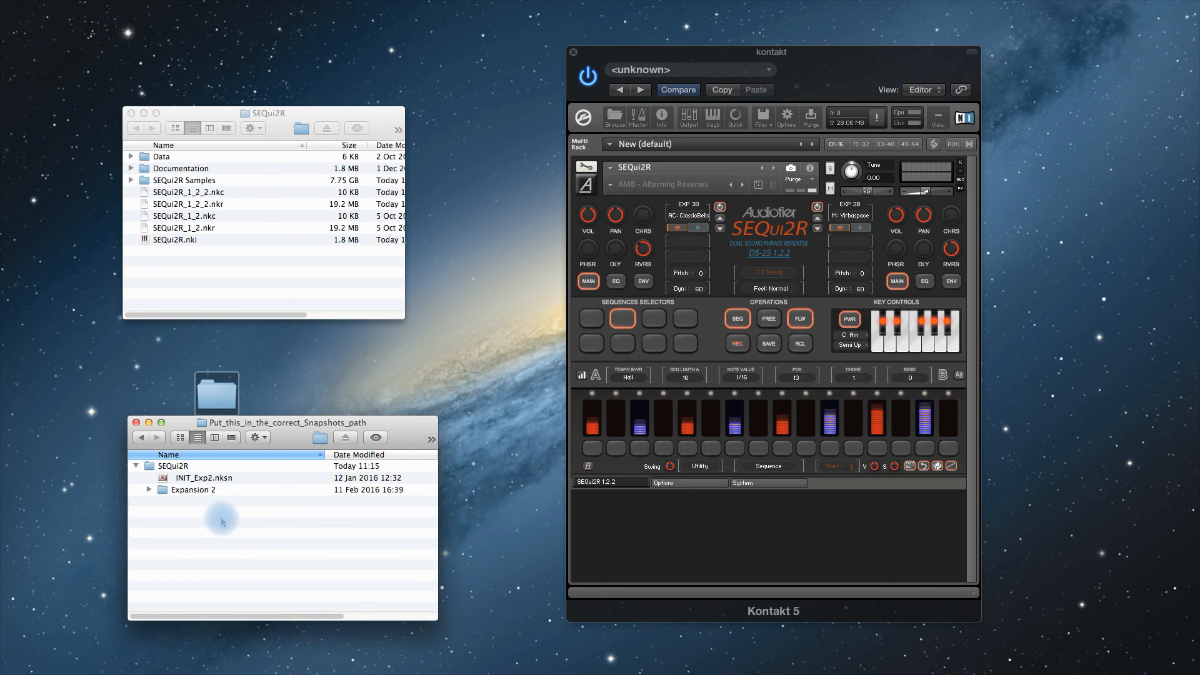
{"action": "left_click", "coordinate": [587, 169]}
{"action": "left_click", "coordinate": [615, 210]}
{"action": "left_click", "coordinate": [696, 370]}
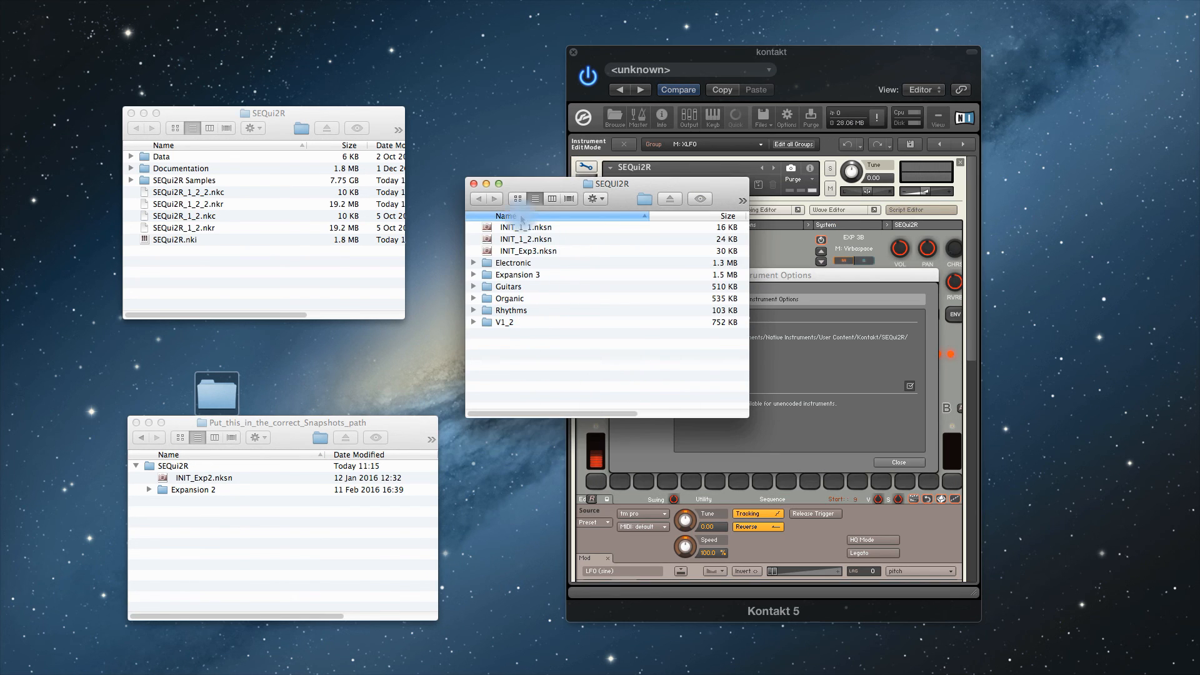
- Move INIT_Exp2.nksn and the Expansion 2 folder into the snapshot saving location, and close Instrument Options and instrument edit mode
{"action": "left_click_drag", "start_coordinate": [553, 187], "coordinate": [525, 207]}
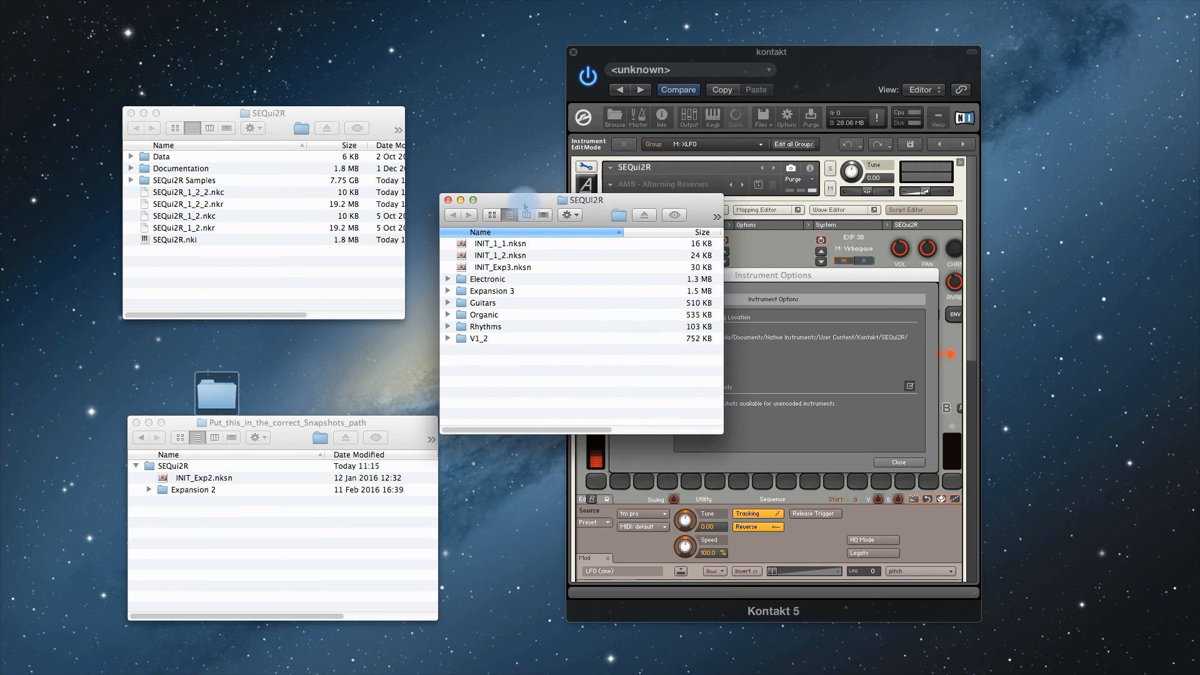
{"action": "left_click", "coordinate": [197, 479]}
{"action": "left_click", "coordinate": [188, 480]}
{"action": "left_click", "coordinate": [185, 491], "text": "shift"}
{"action": "left_click_drag", "start_coordinate": [186, 479], "coordinate": [530, 376]}
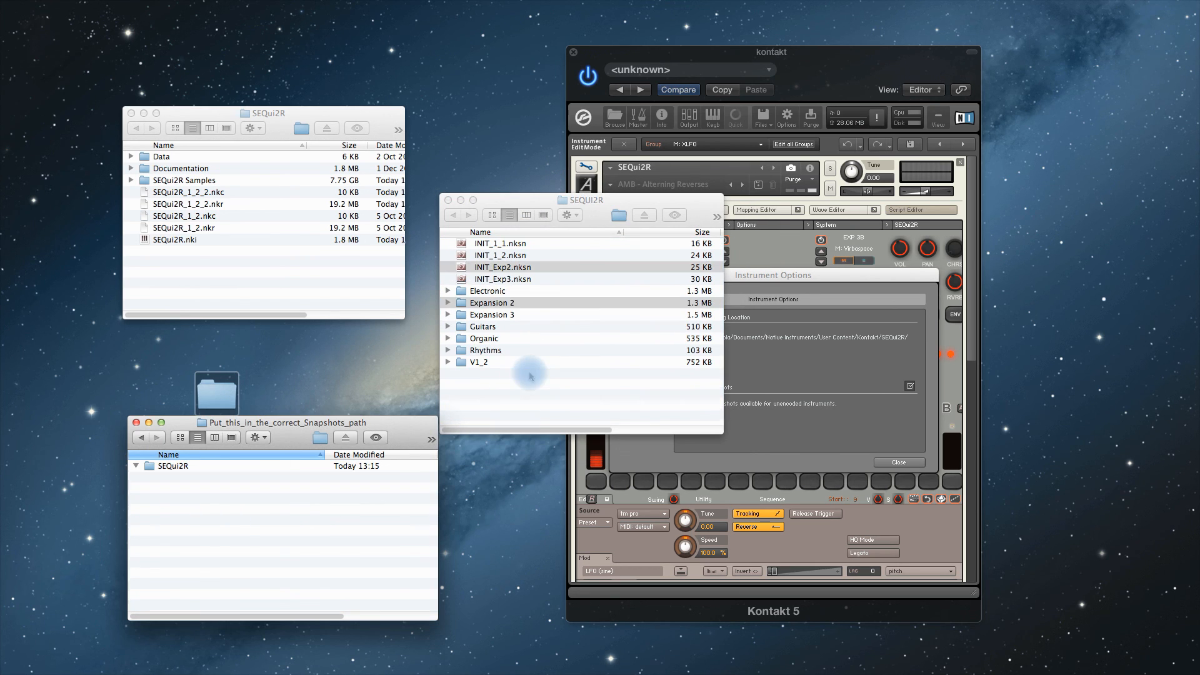
{"action": "left_click", "coordinate": [447, 200]}
{"action": "left_click", "coordinate": [618, 276]}
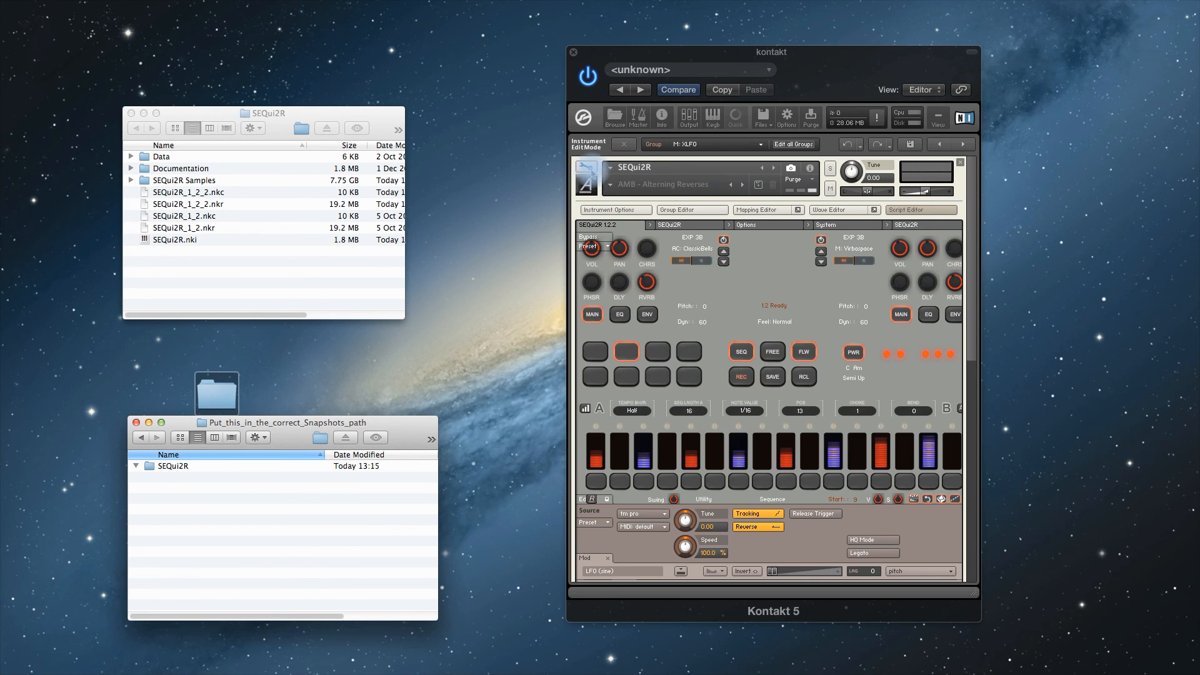
{"action": "left_click", "coordinate": [586, 166]}
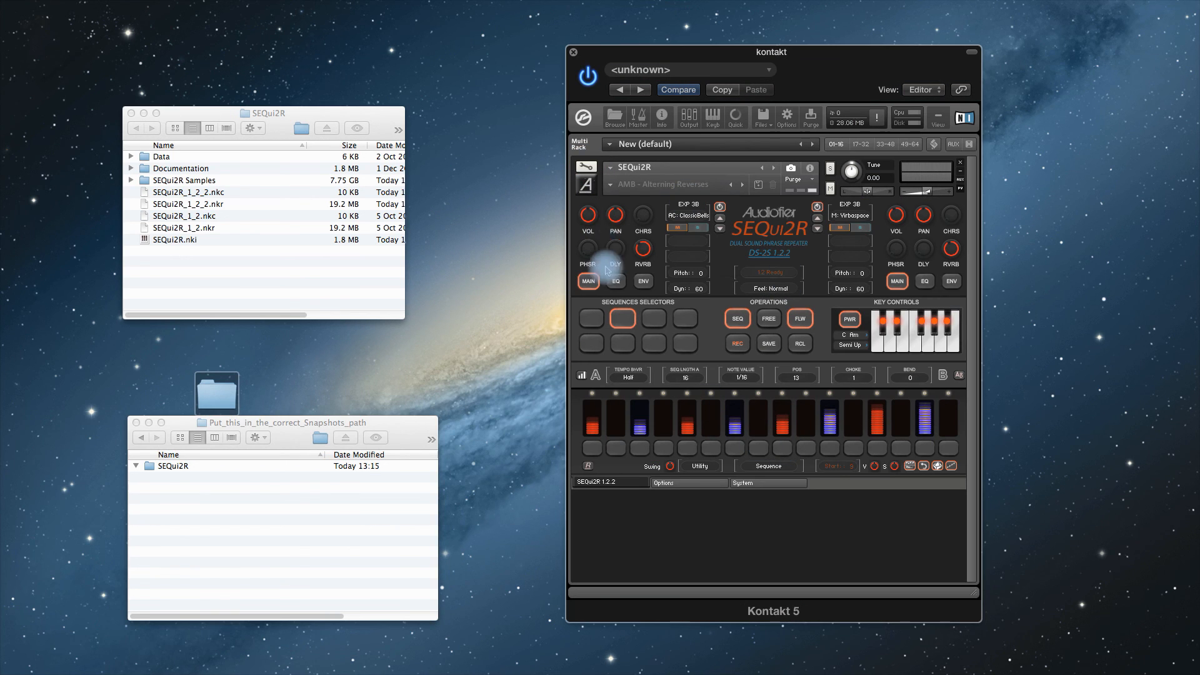
- Load the BASS - Arpeggiations snapshot from the Expansion 2 category
{"action": "left_click", "coordinate": [612, 187]}
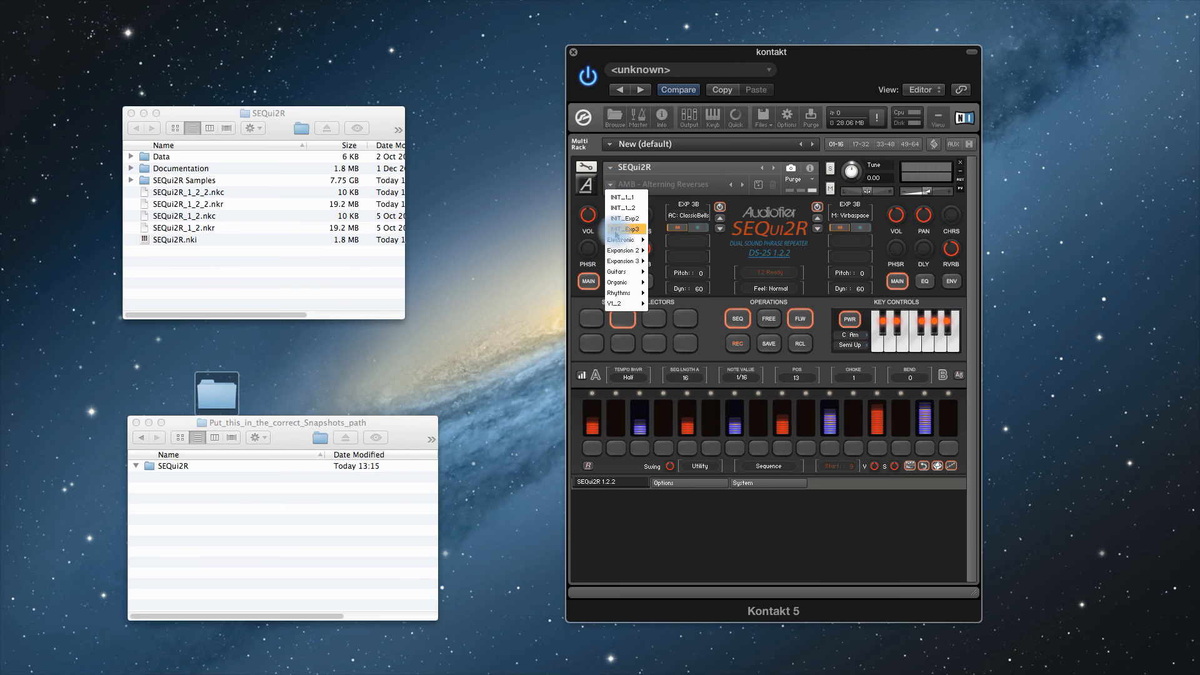
{"action": "mouse_move", "coordinate": [625, 260]}
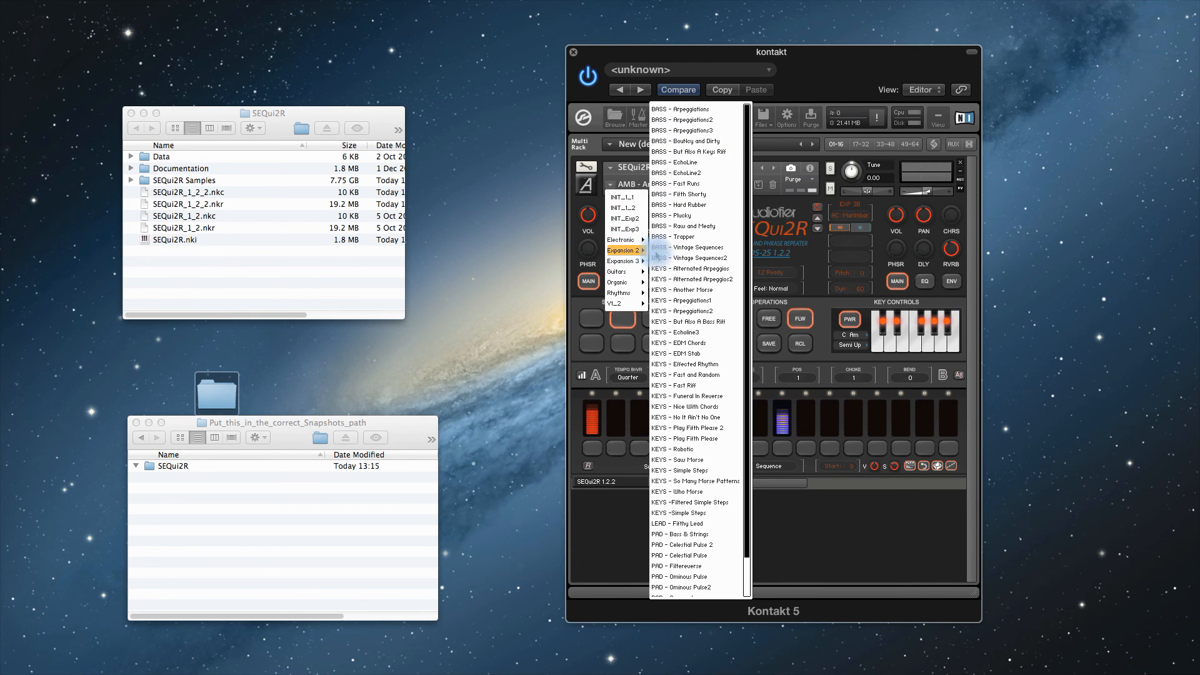
{"action": "left_click", "coordinate": [680, 113]}
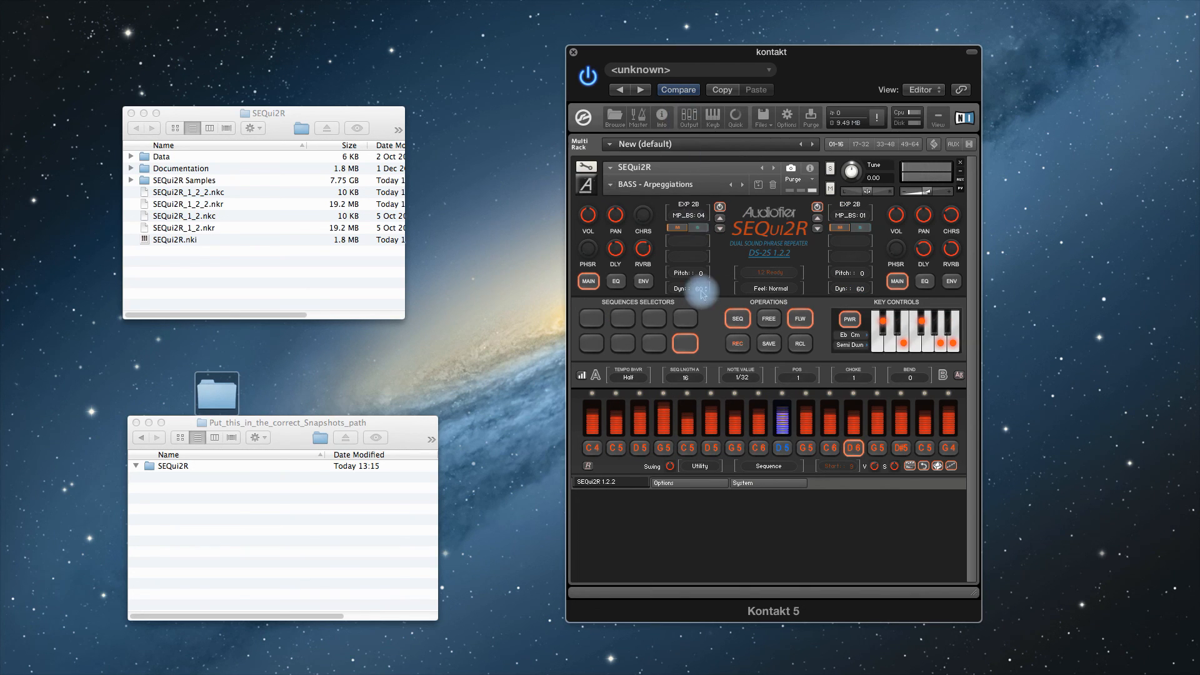
- Save the instrument over the existing SEQui2R.nki in the SEQui2R folder as patch only
{"action": "left_click", "coordinate": [764, 117]}
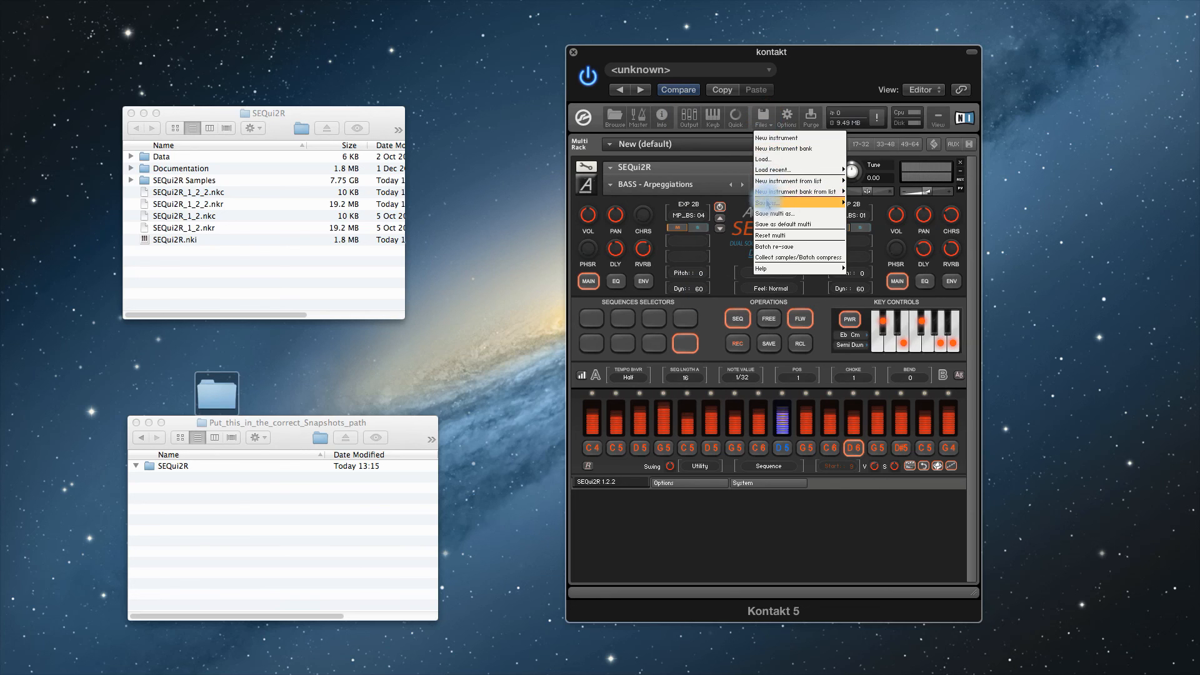
{"action": "left_click", "coordinate": [855, 212]}
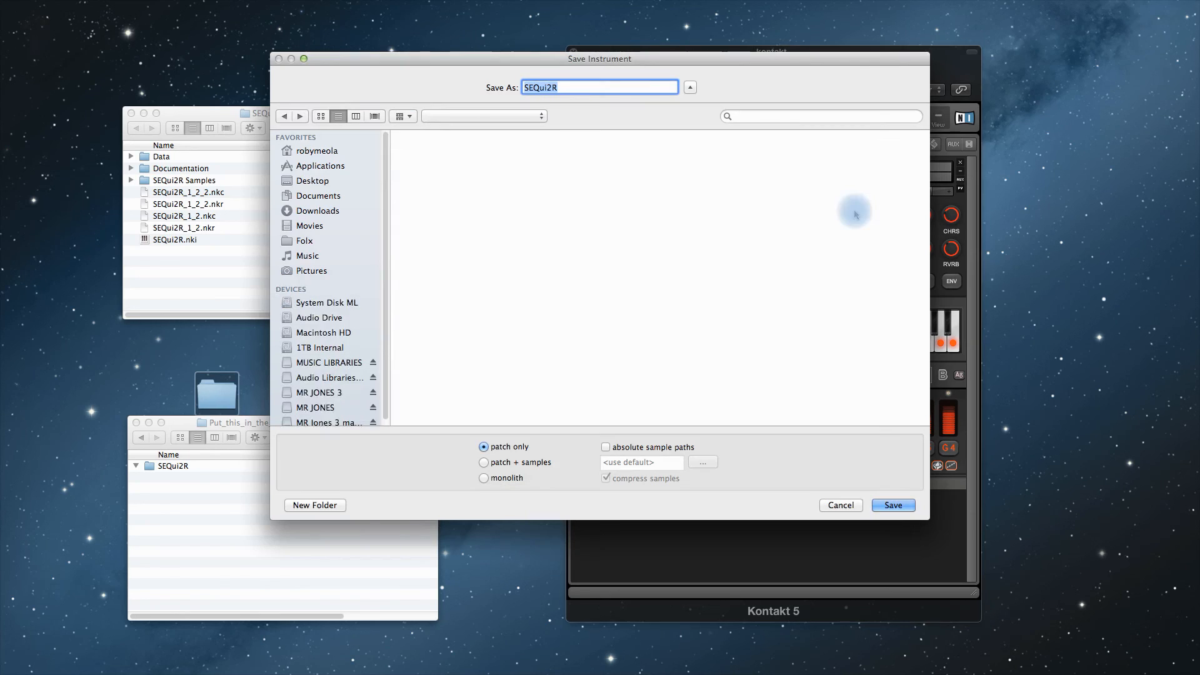
{"action": "left_click", "coordinate": [893, 505]}
{"action": "left_click", "coordinate": [704, 141]}
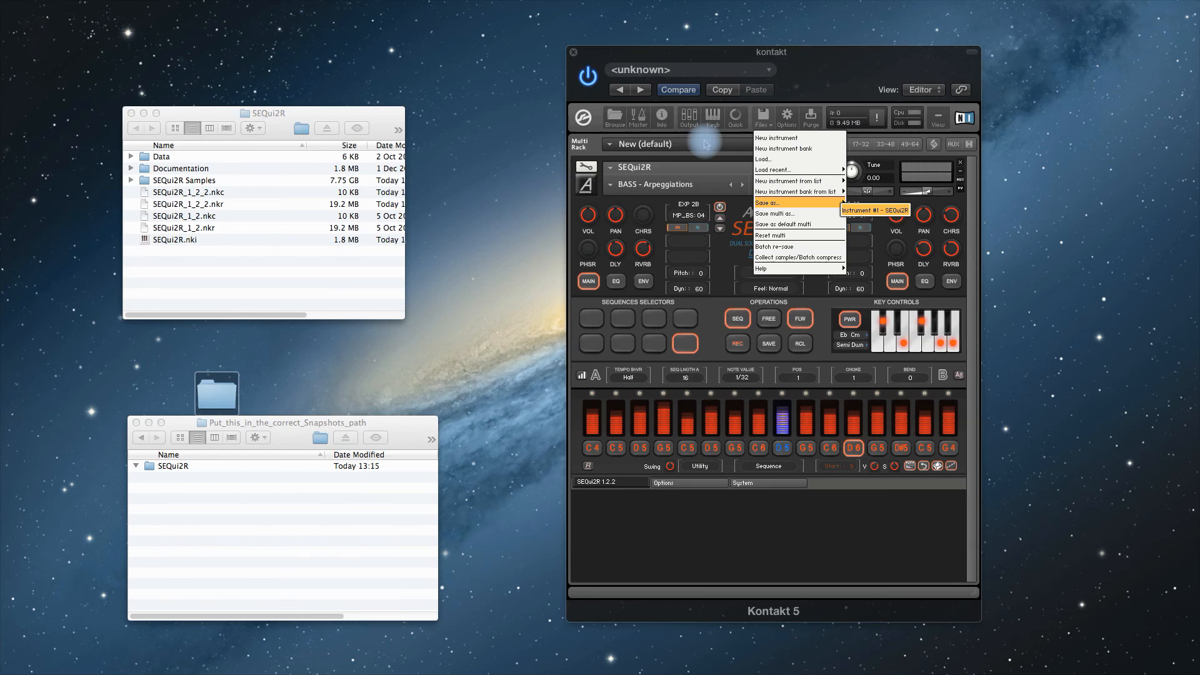